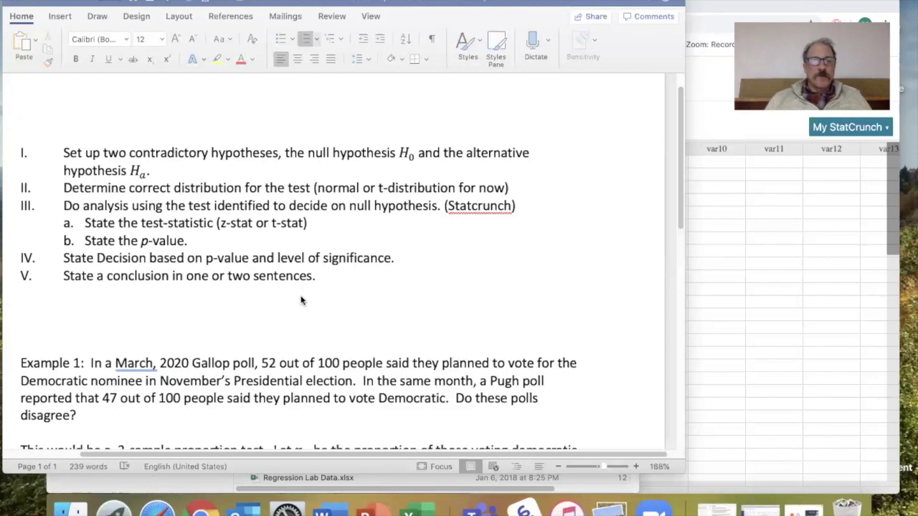
Bring Example 1 into view, narrow the document window and set its zoom to 150%.
scroll(301, 299, down, 5)
scroll(301, 300, down, 2)
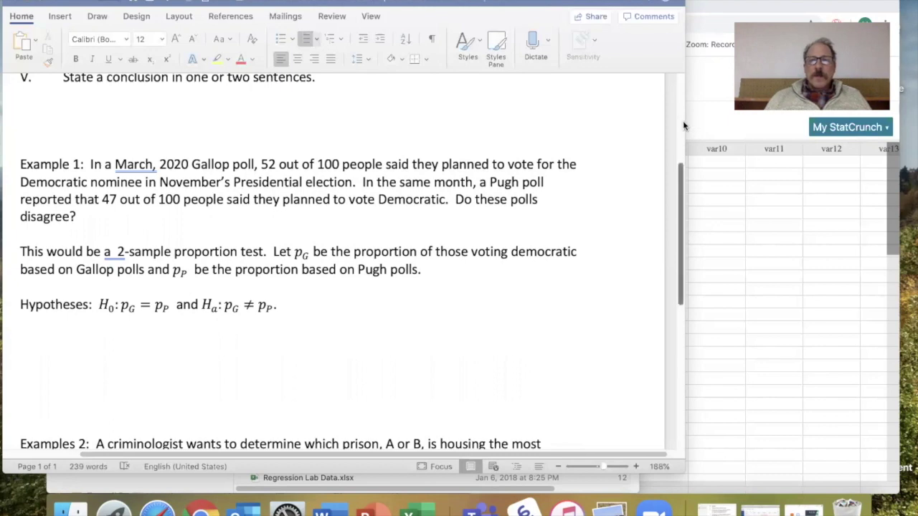
drag(685, 143, 500, 165)
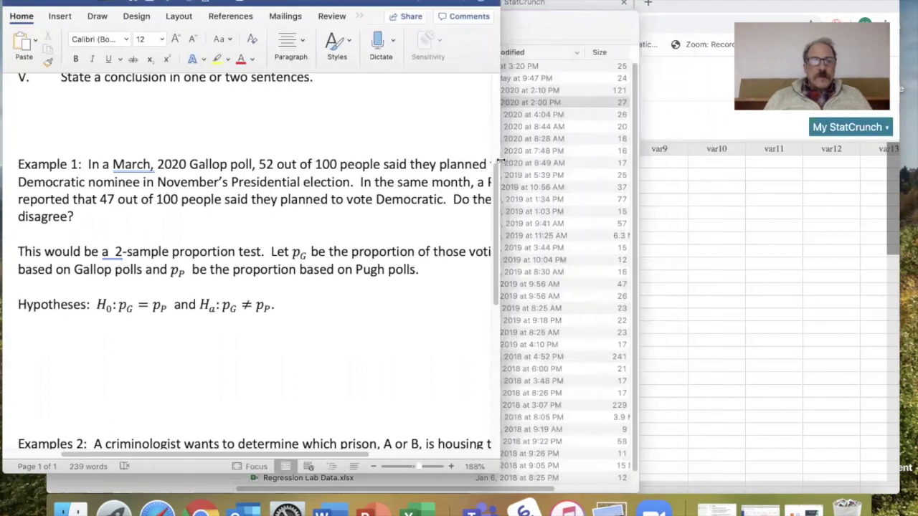
click(373, 466)
click(373, 466)
click(373, 466)
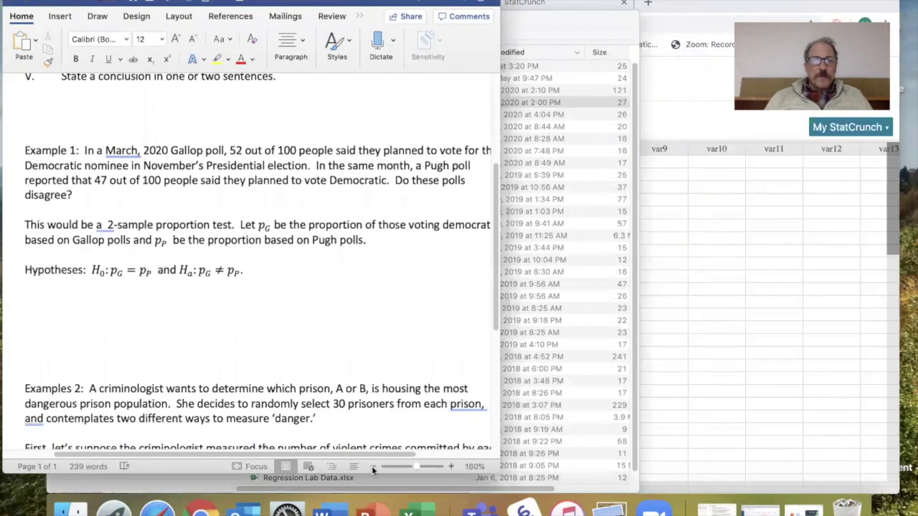
click(373, 466)
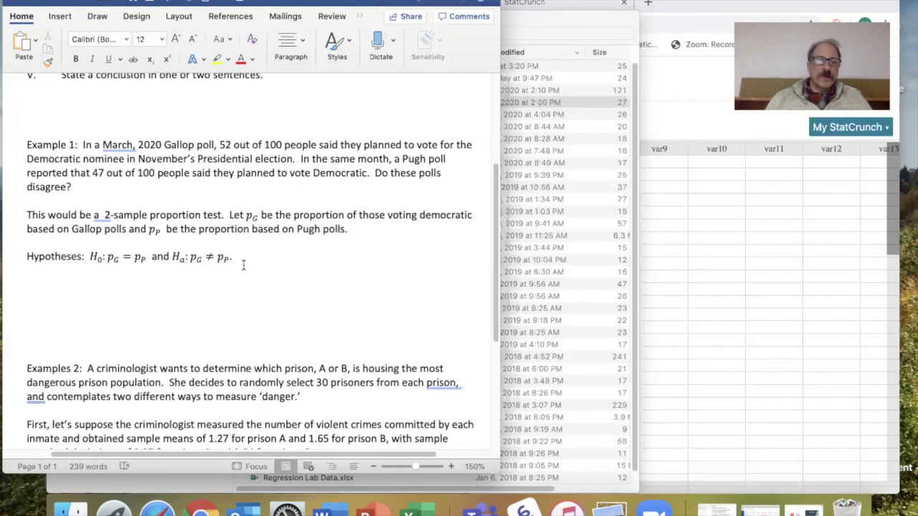
Switch to StatCrunch and narrow its window so the start of the example text stays visible beside it.
click(693, 256)
click(246, 132)
drag(124, 91, 268, 96)
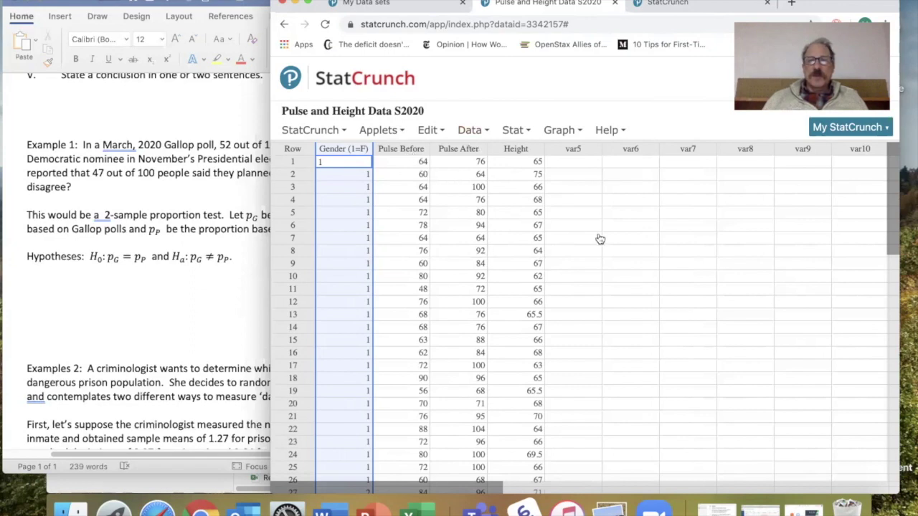
Open the two-sample proportion test using summary data.
click(528, 132)
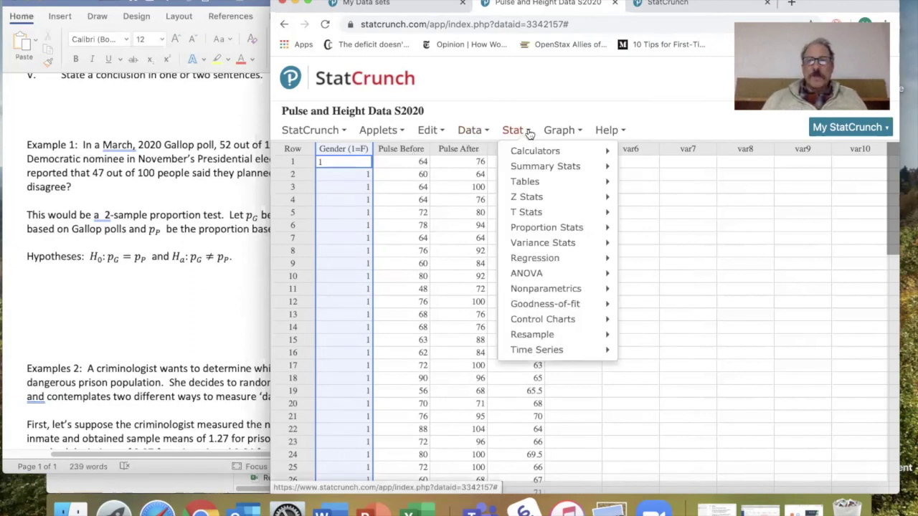
mouse_move(544, 230)
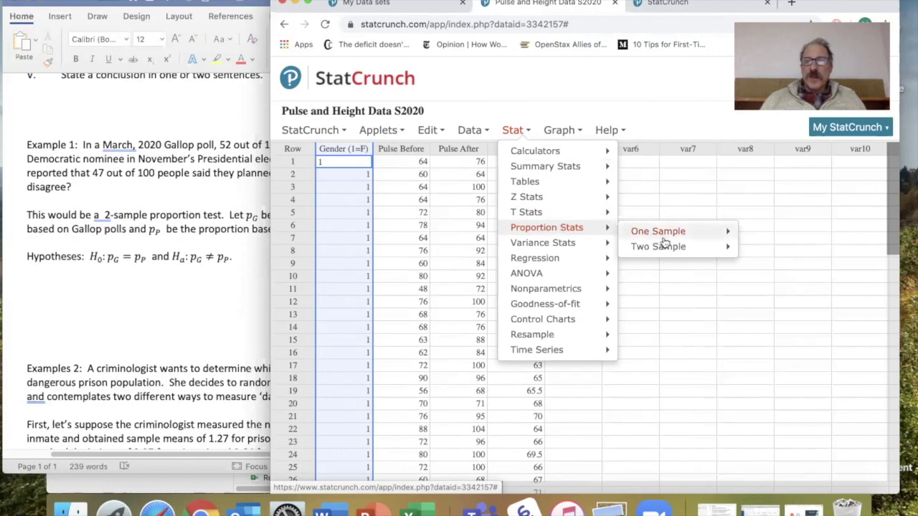
mouse_move(669, 249)
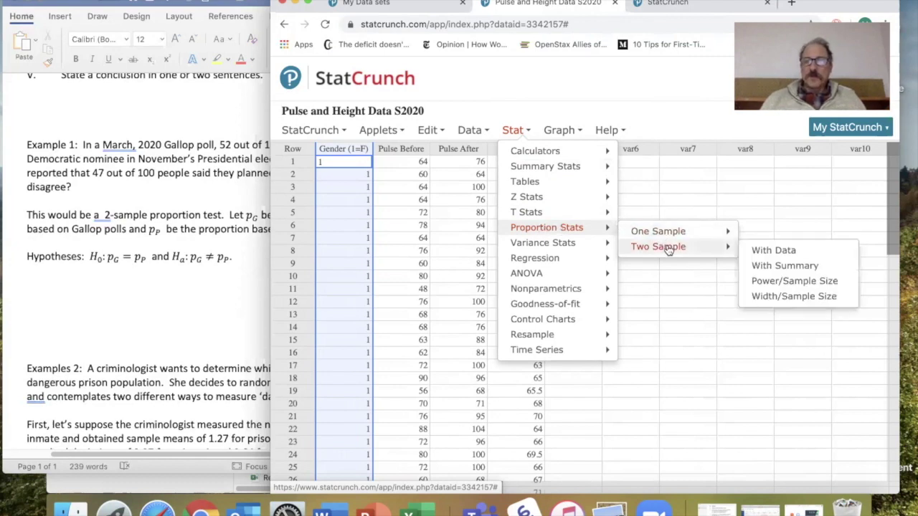
click(767, 269)
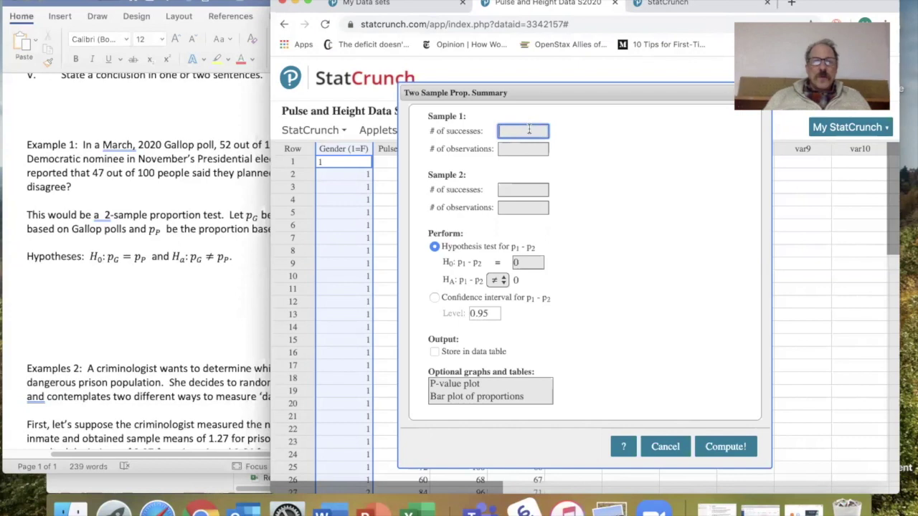
Enter 52 successes out of 100 observations for sample 1 and 47 out of 100 for sample 2.
text(52)
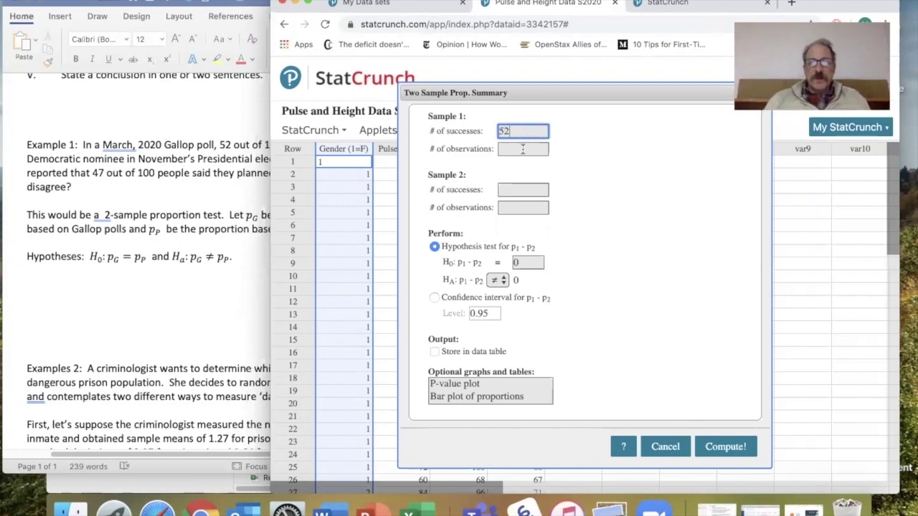
click(523, 148)
text(100)
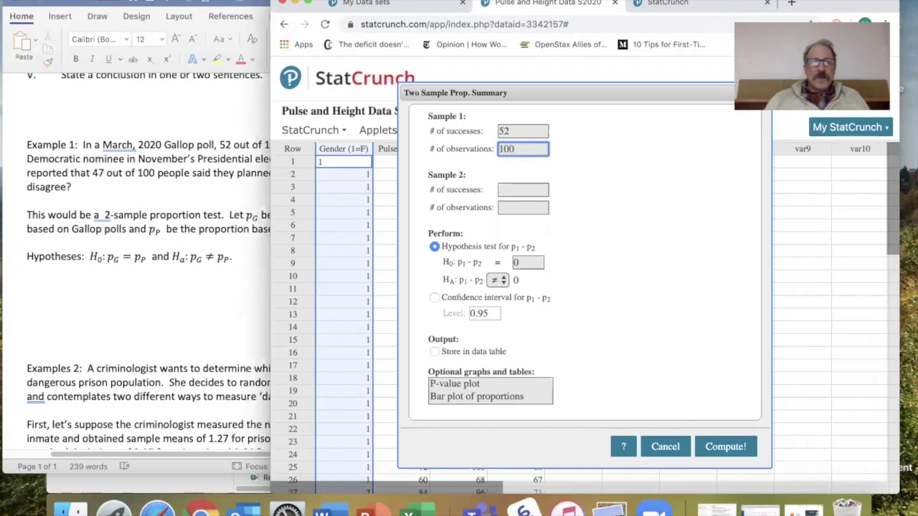
click(512, 190)
text(47)
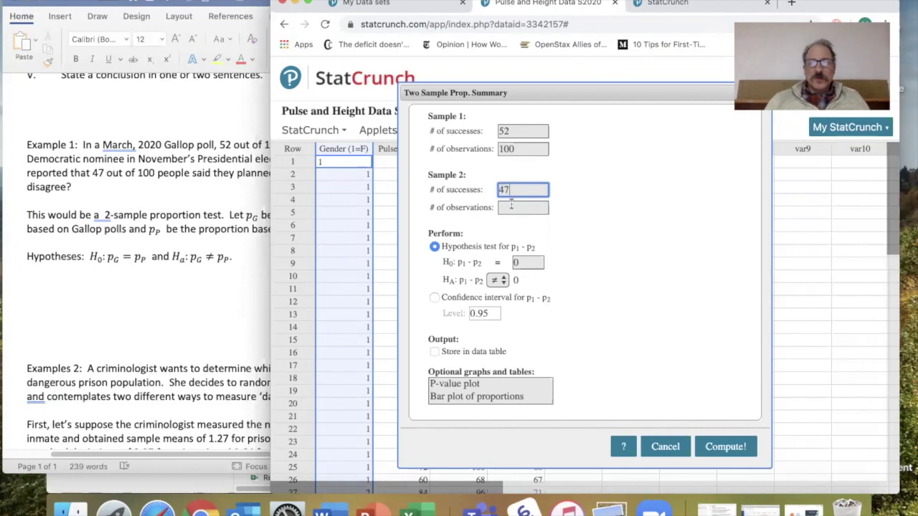
click(515, 208)
text(100)
Check the hypotheses in the Word document, keep the alternative p1 - p2 ≠ 0 in StatCrunch and compute the proportion test.
click(195, 298)
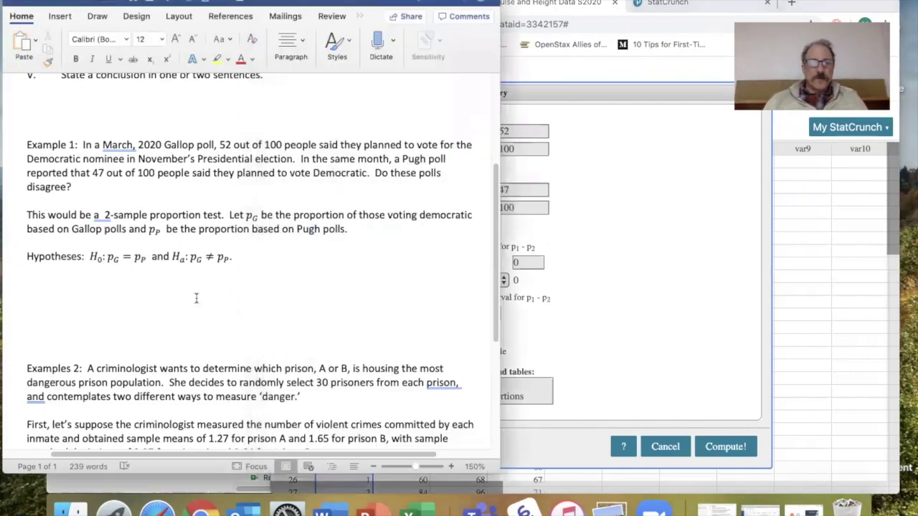
click(624, 245)
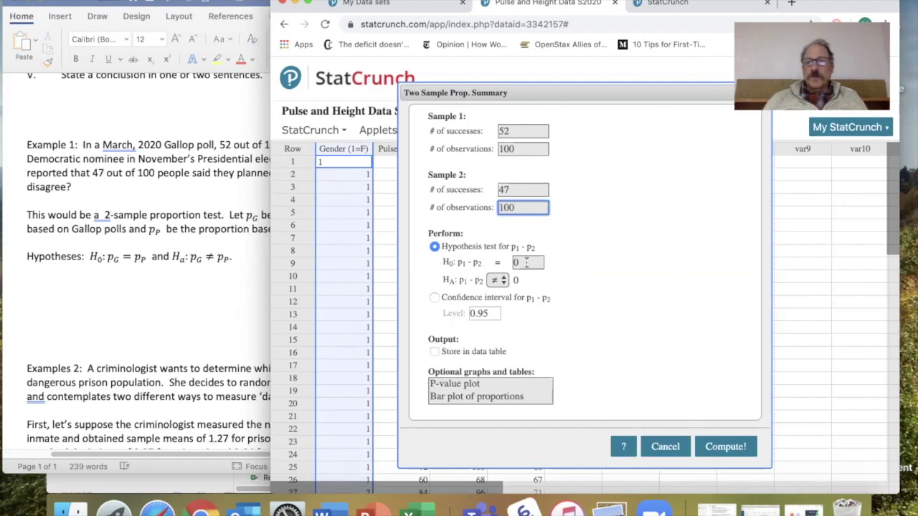
click(504, 283)
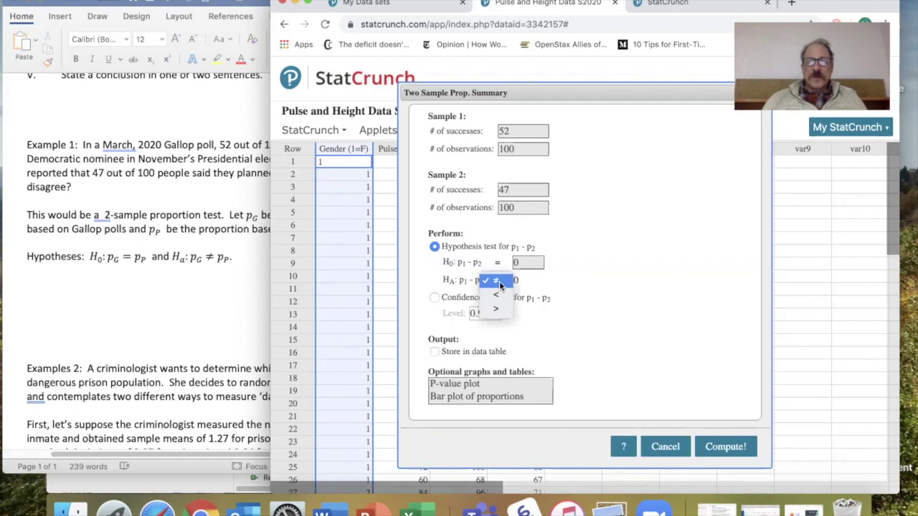
click(505, 283)
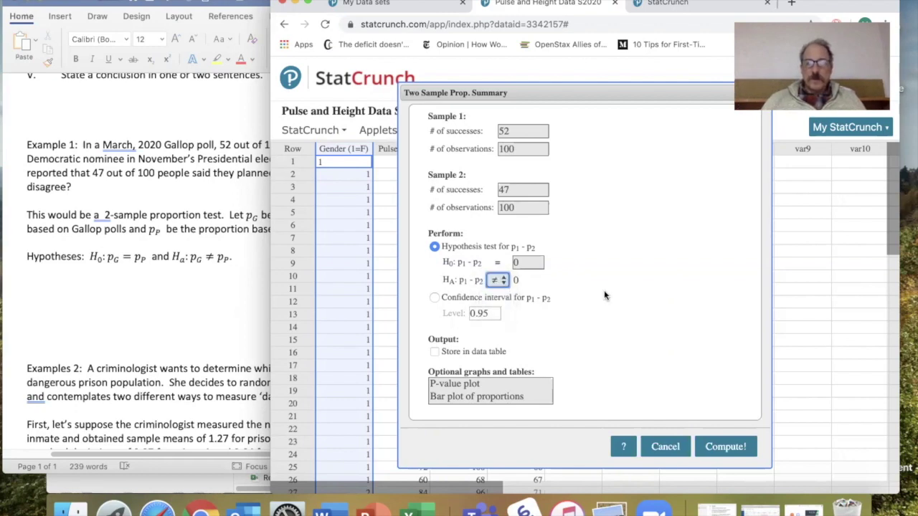
click(726, 447)
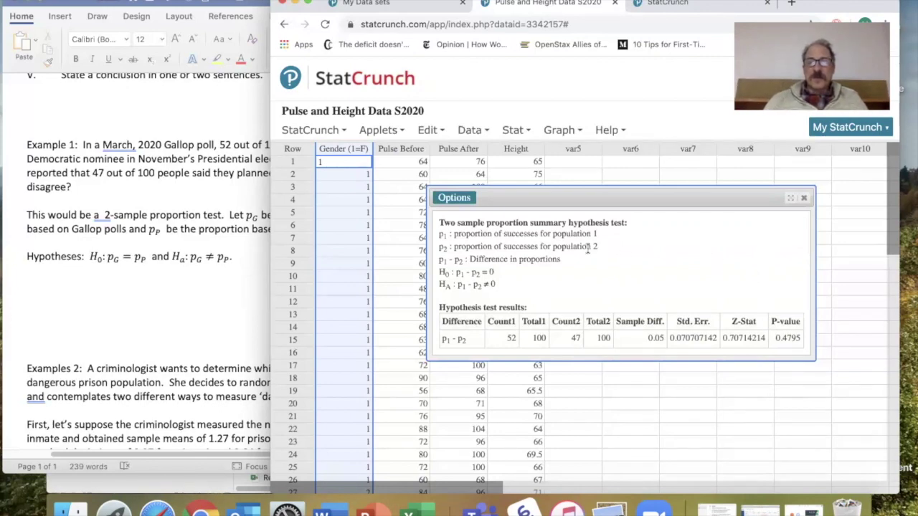
Close the proportion test results and bring Example 2 about the two prisons into view in the Word document.
click(803, 198)
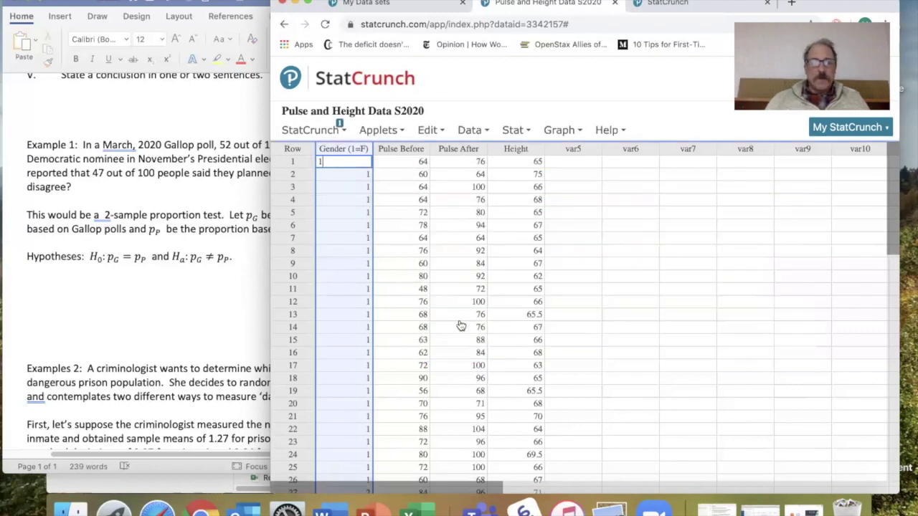
click(159, 328)
scroll(158, 326, down, 3)
scroll(158, 328, down, 4)
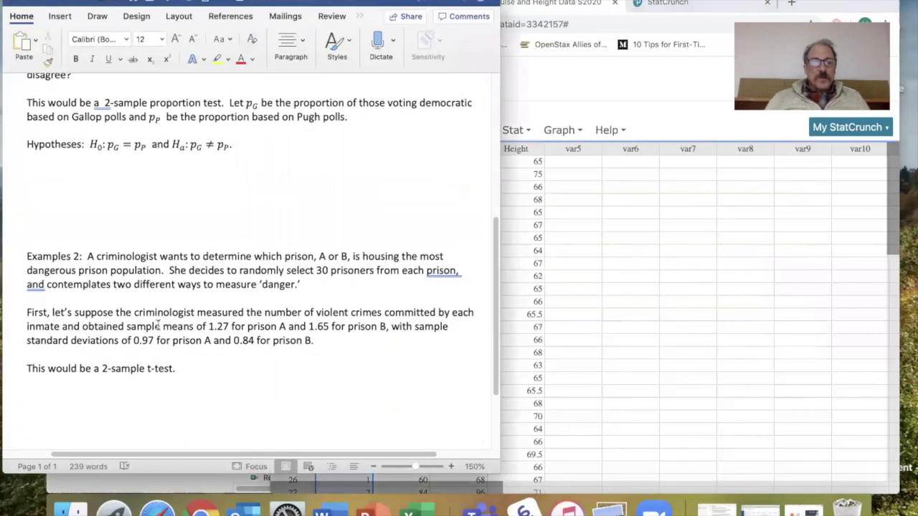
scroll(158, 327, down, 2)
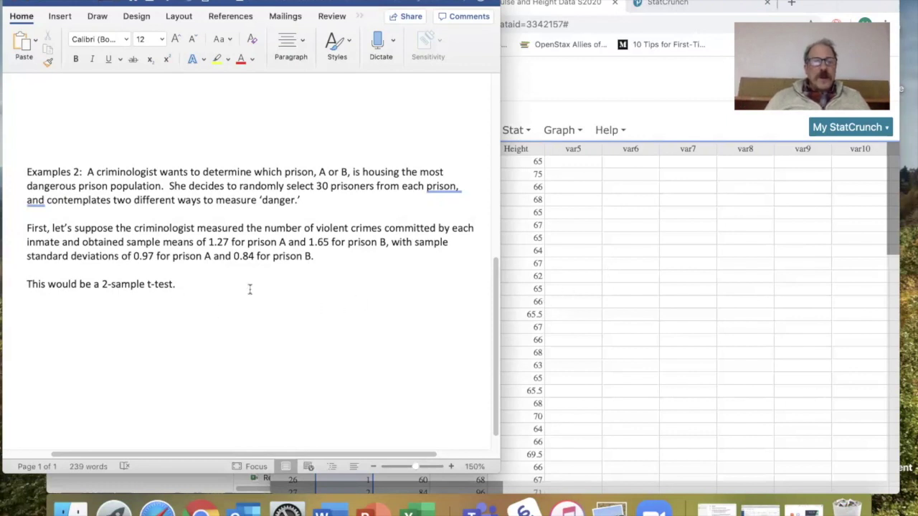
click(630, 290)
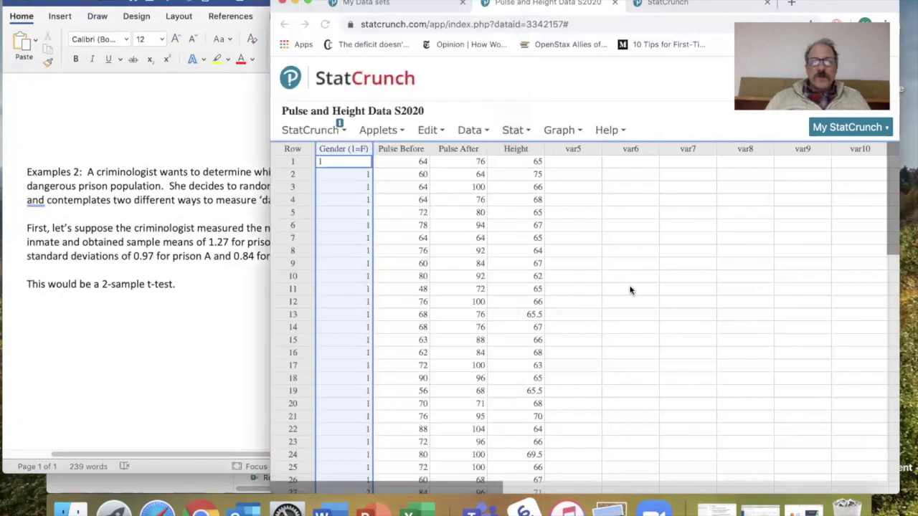
click(195, 185)
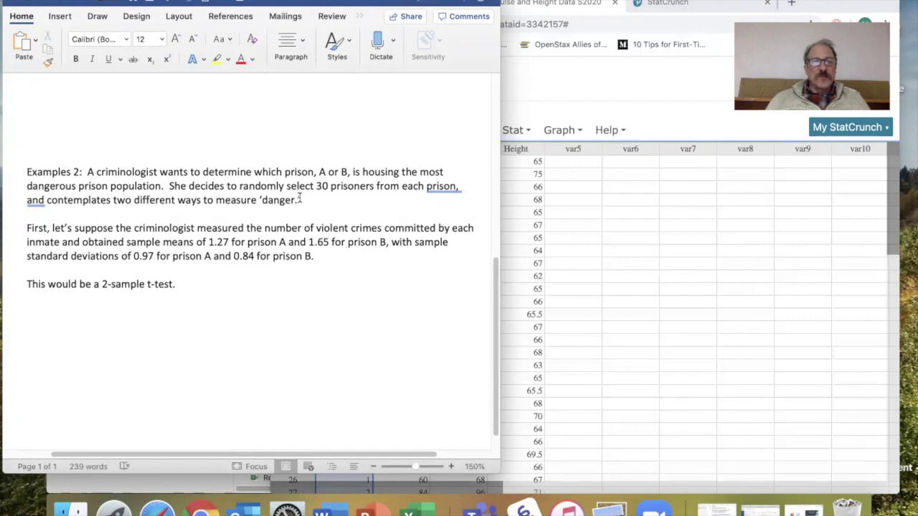
Switch back to StatCrunch and open the two-sample T test using summary data.
click(606, 229)
click(526, 130)
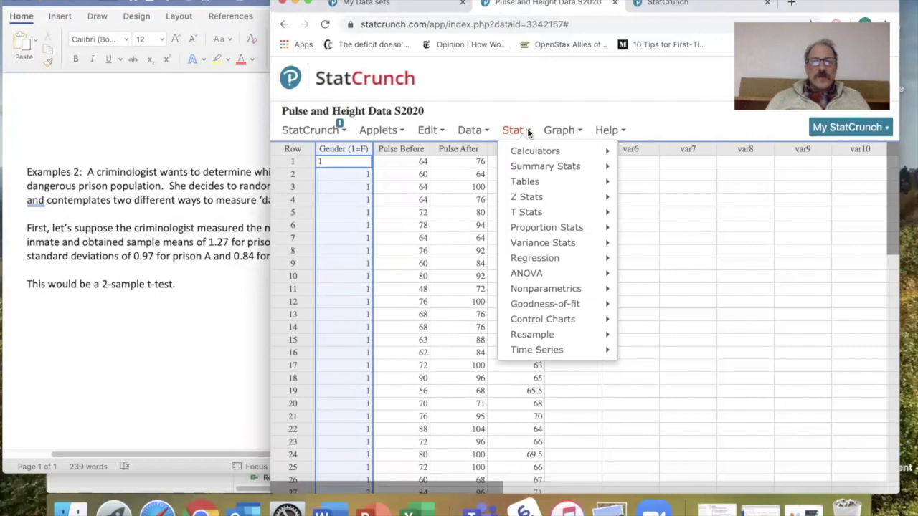
mouse_move(538, 214)
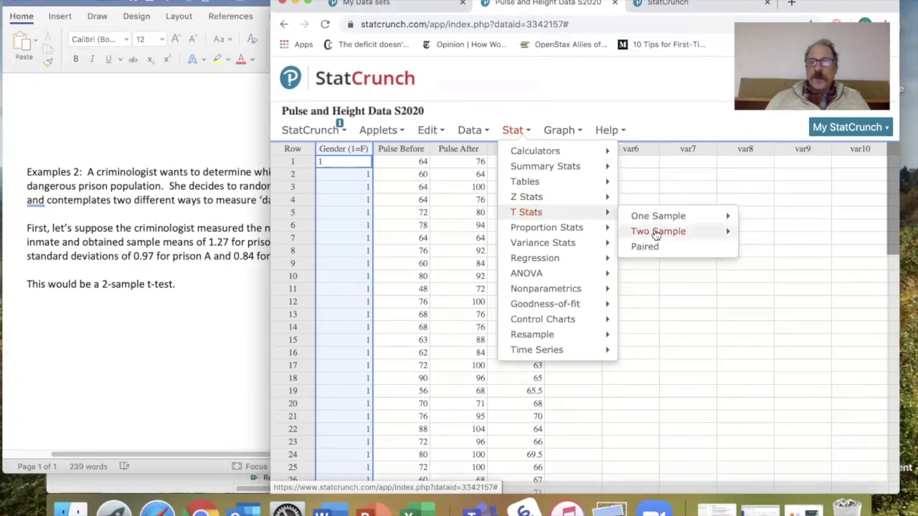
mouse_move(659, 239)
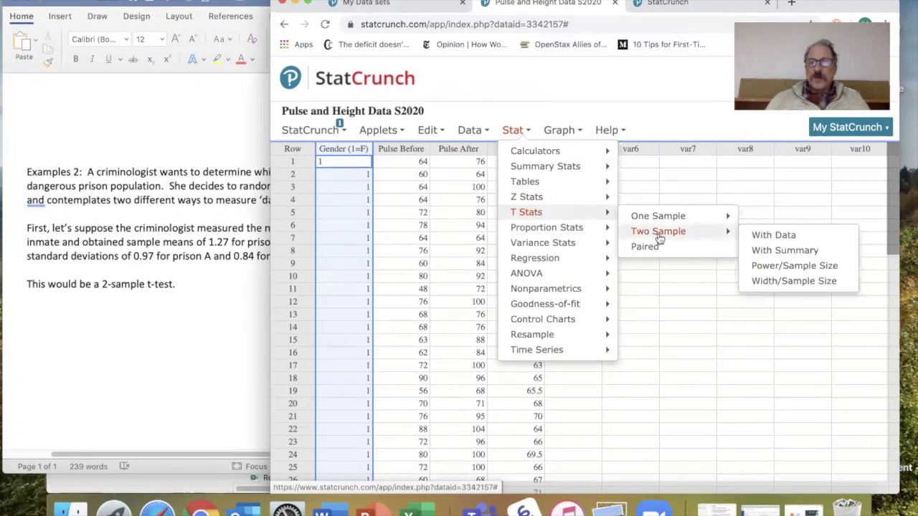
click(772, 252)
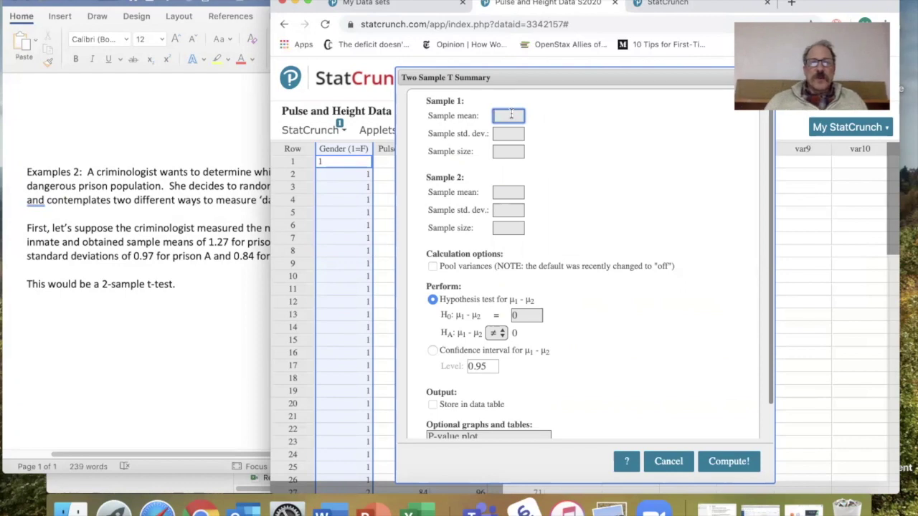
For sample 1, enter a mean of 1.27, a standard deviation of 0.97 and a sample size of 30.
text(1.27)
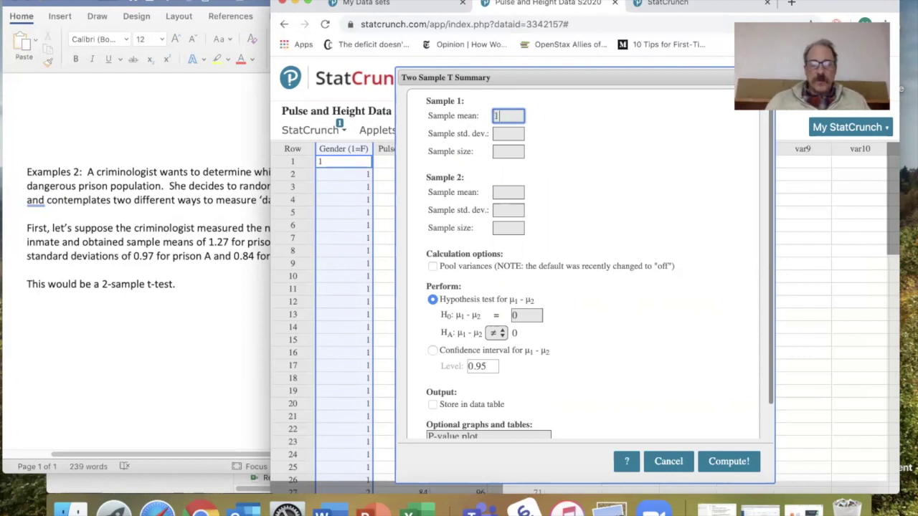
click(501, 133)
text(0.97)
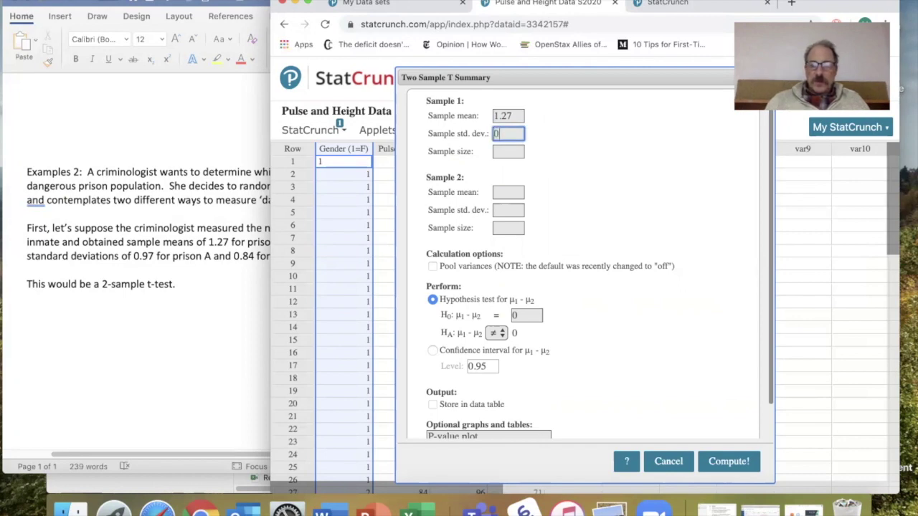
click(505, 150)
text(30)
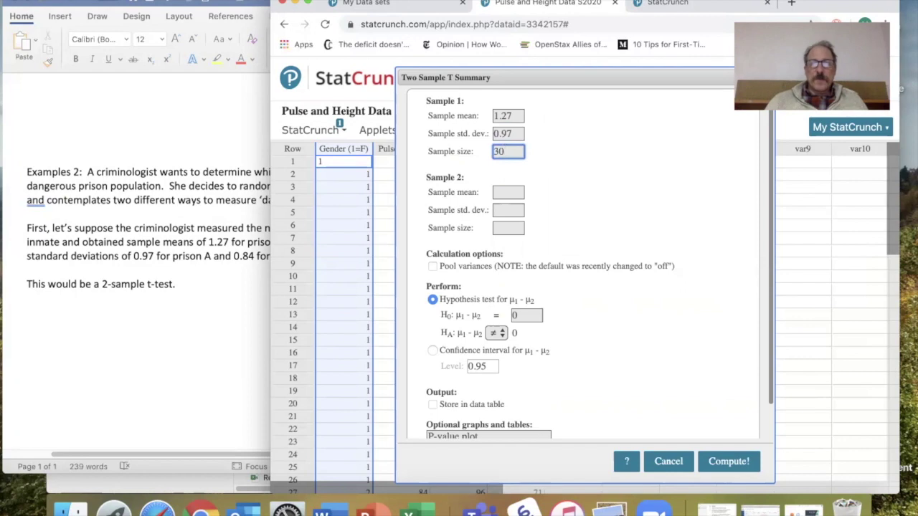
Check prison B's figures in Word, then enter sample 2 in StatCrunch with mean 1.65, standard deviation 0.84 and size 30.
click(508, 193)
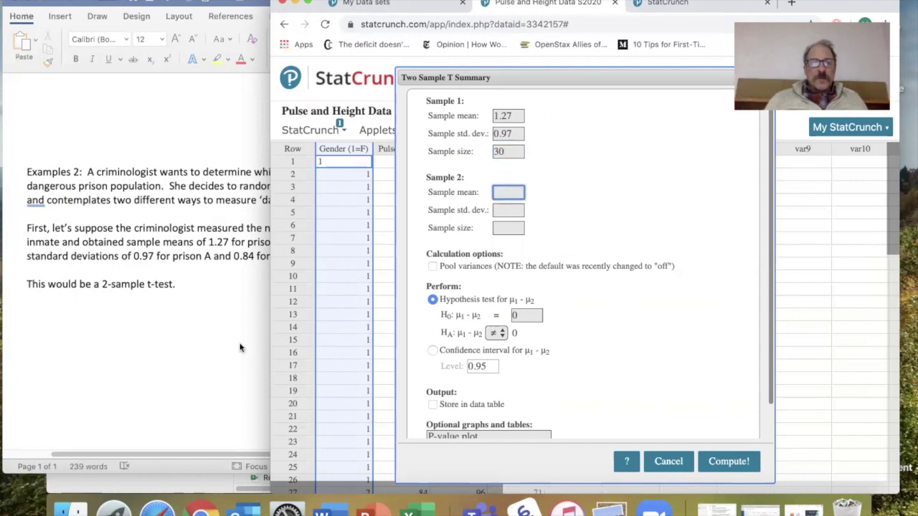
click(220, 344)
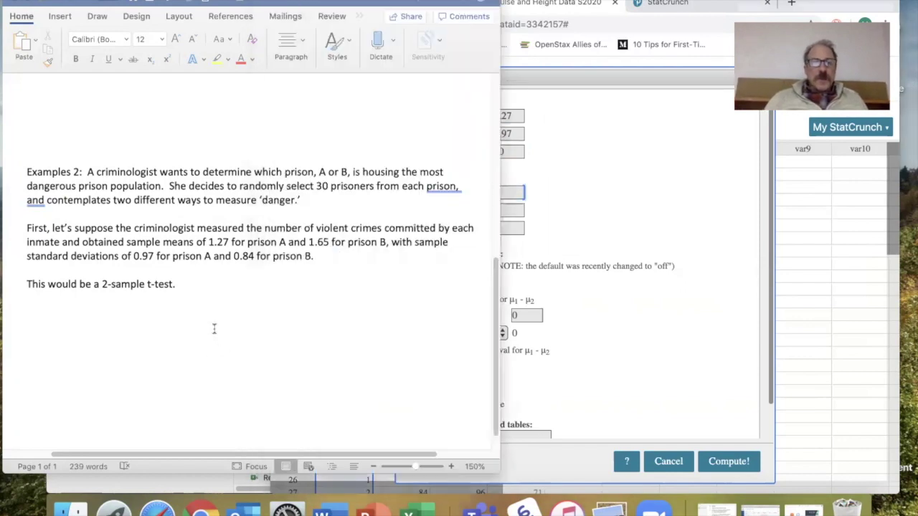
click(622, 261)
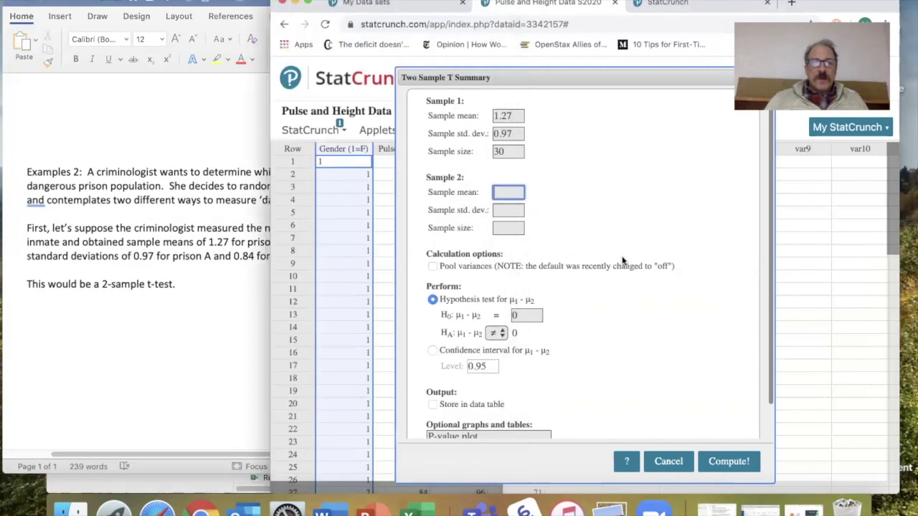
text(1.65)
click(502, 210)
text(0.)
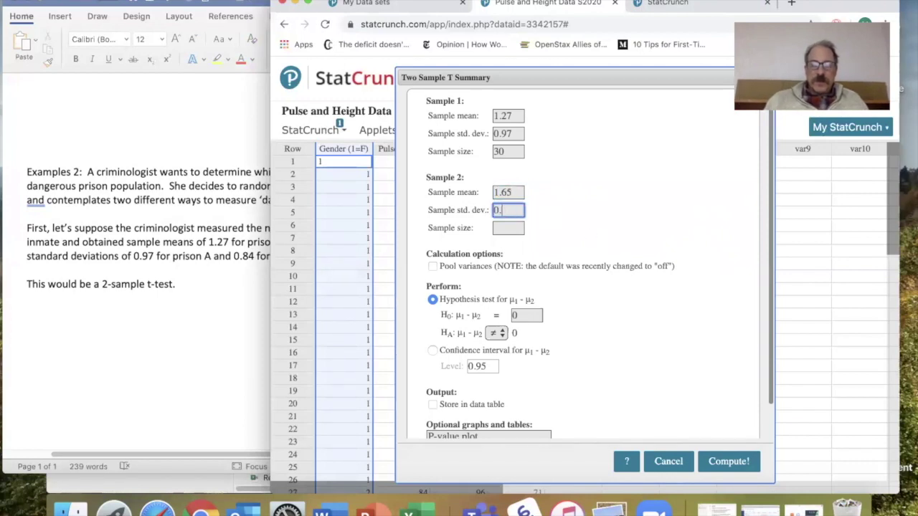
text(84)
click(500, 229)
text(30)
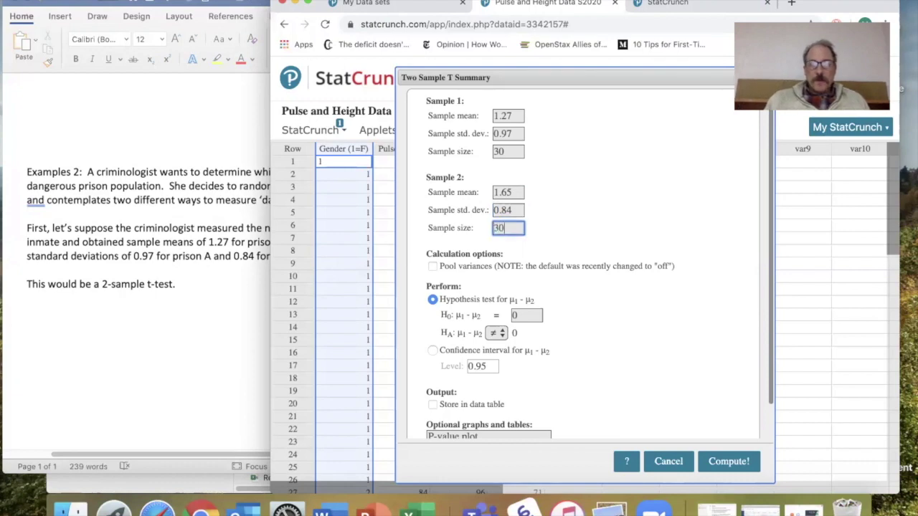
click(575, 290)
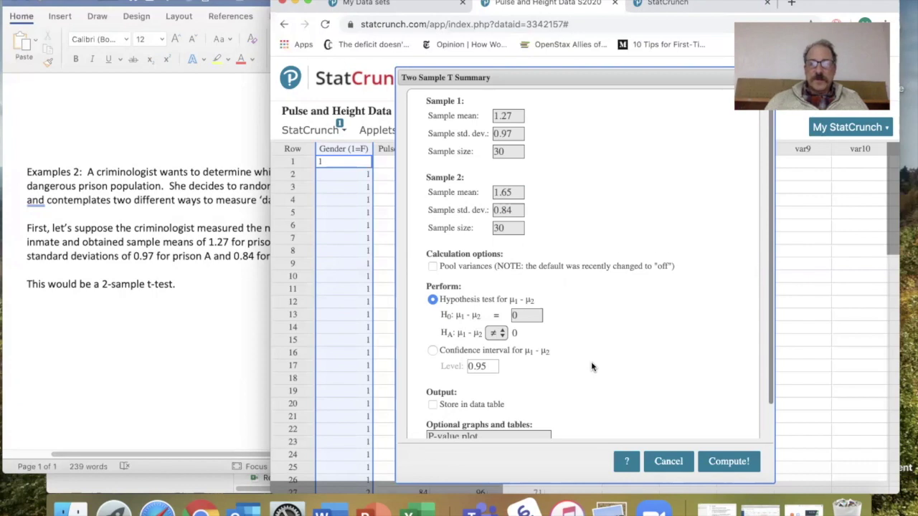
Include the P-value plot and summary statistics in the two-sample T test, compute it, and widen the results window to show every column.
scroll(592, 367, down, 2)
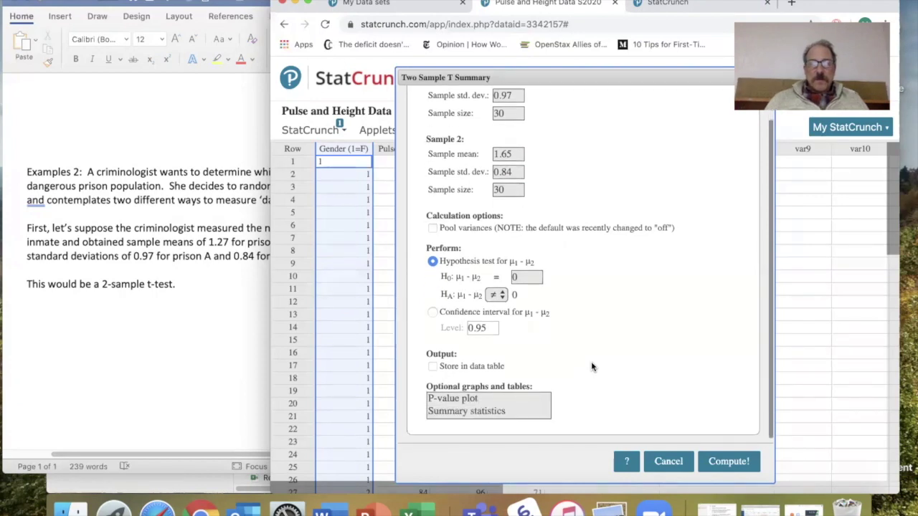
click(475, 413)
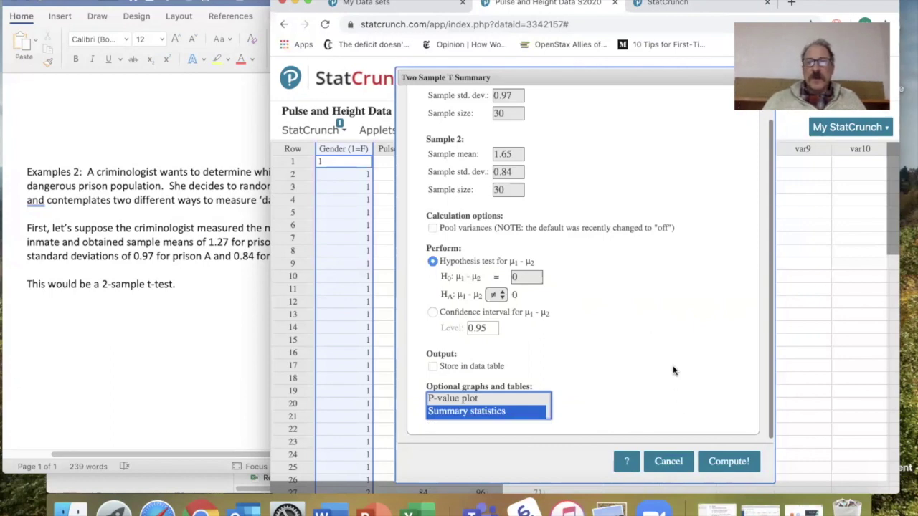
click(460, 399)
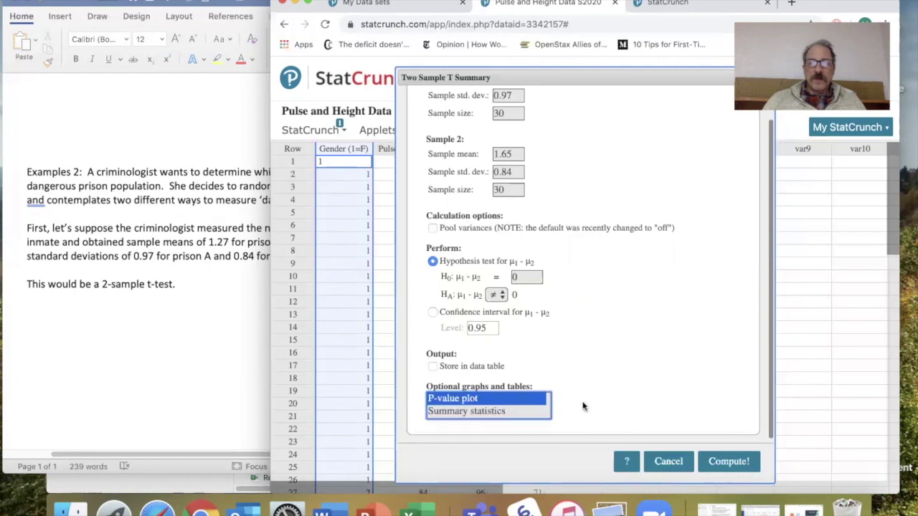
shift+click(492, 412)
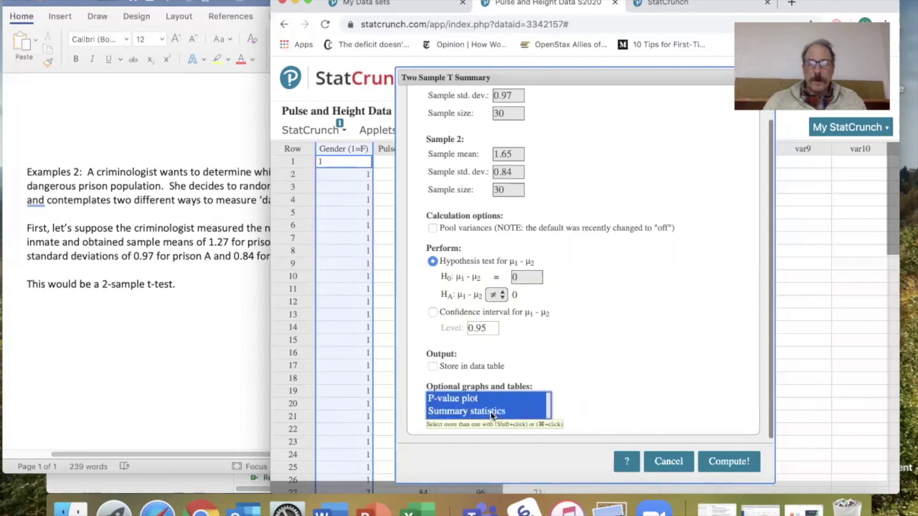
click(729, 462)
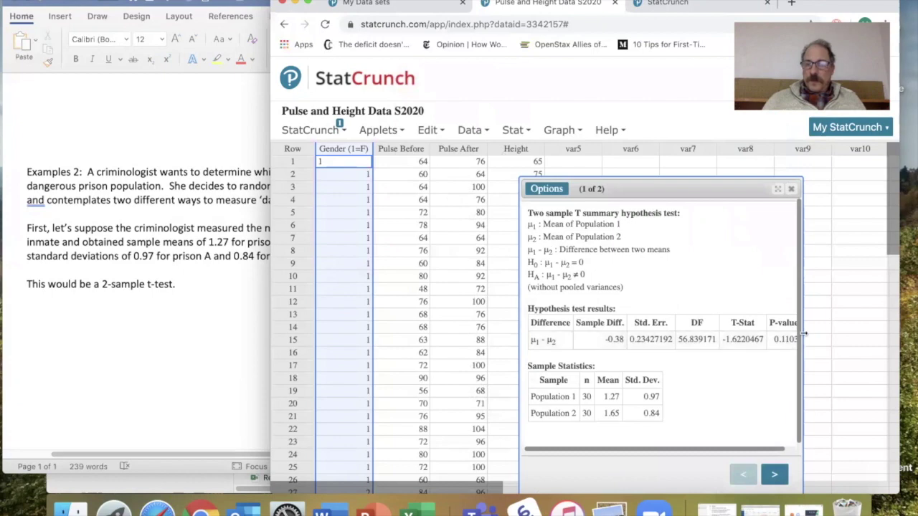
drag(804, 333, 842, 332)
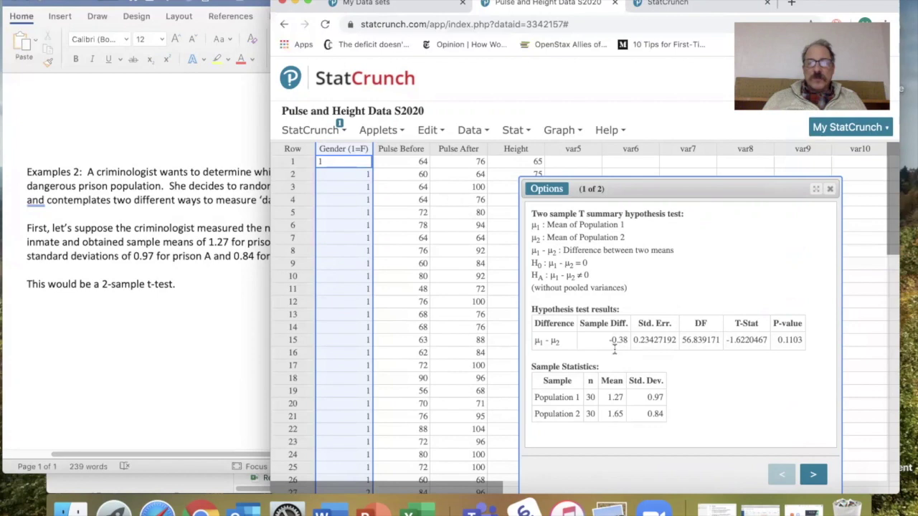
Reread Example 2 in Word, then examine the T test results and the P-value plot in StatCrunch.
click(200, 320)
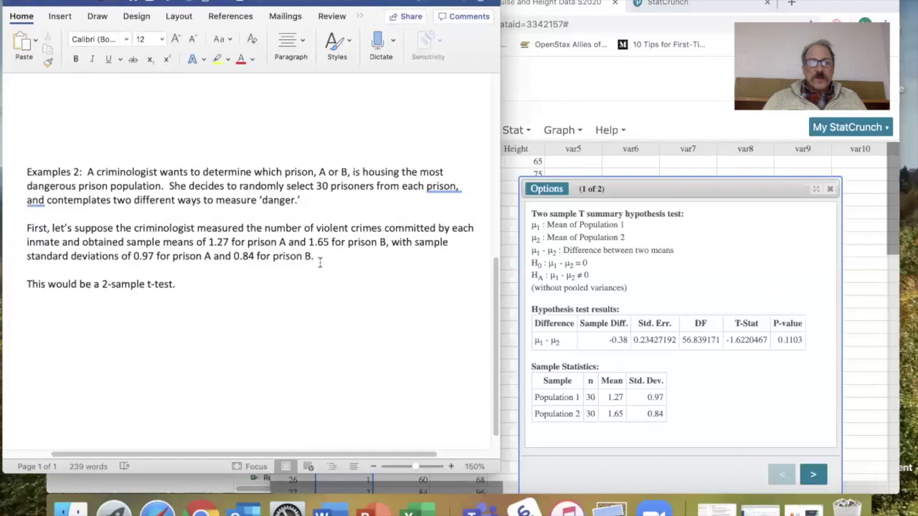
click(716, 374)
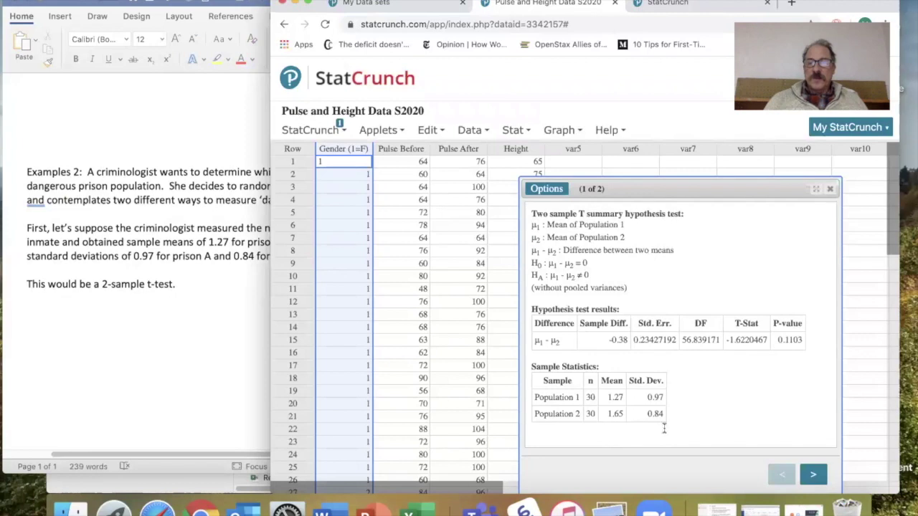
click(814, 478)
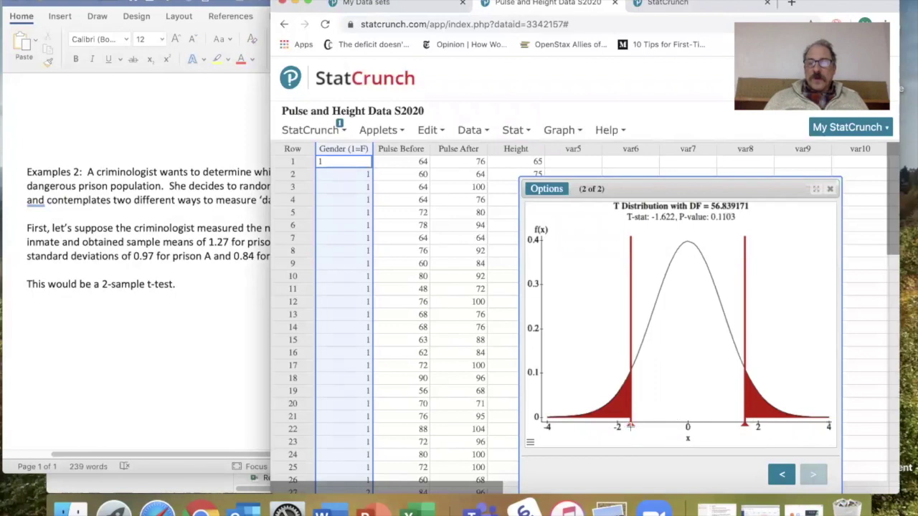
click(782, 474)
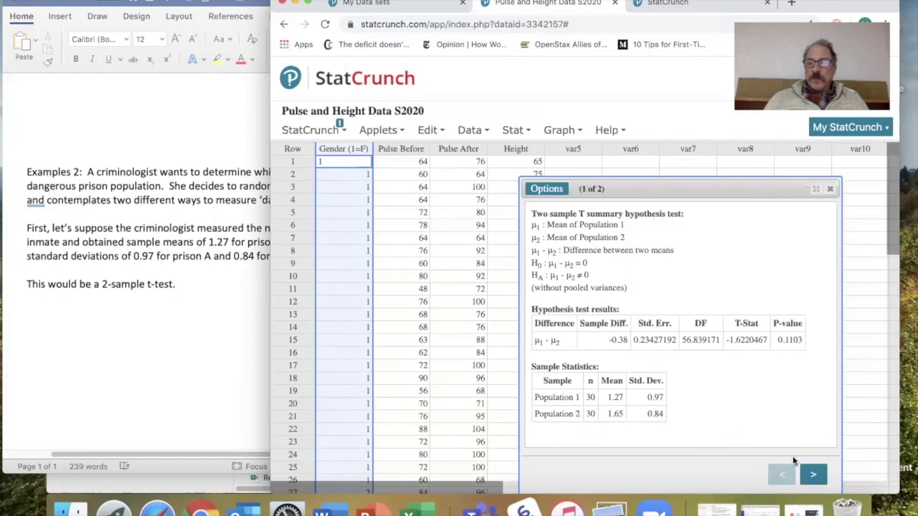
click(813, 474)
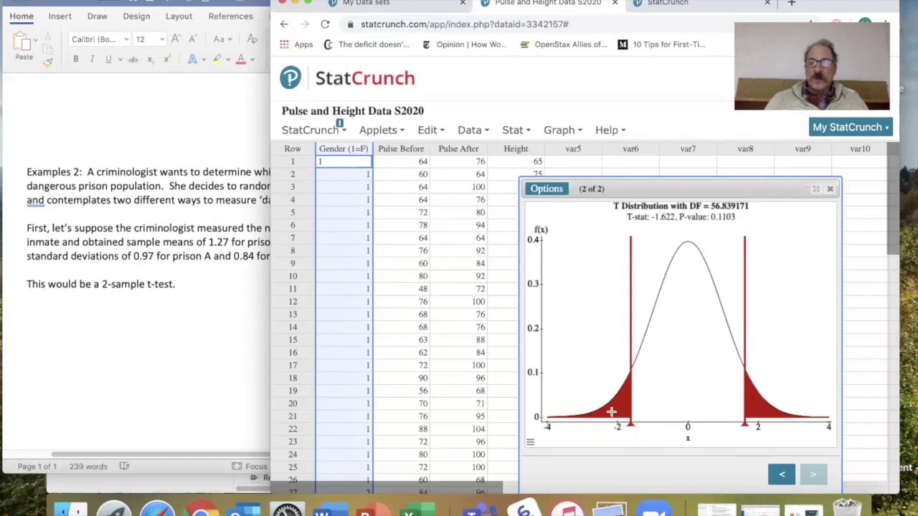
Recompute the two-sample T test with sample sizes of 50 and 45, then close the results window.
click(544, 190)
click(544, 203)
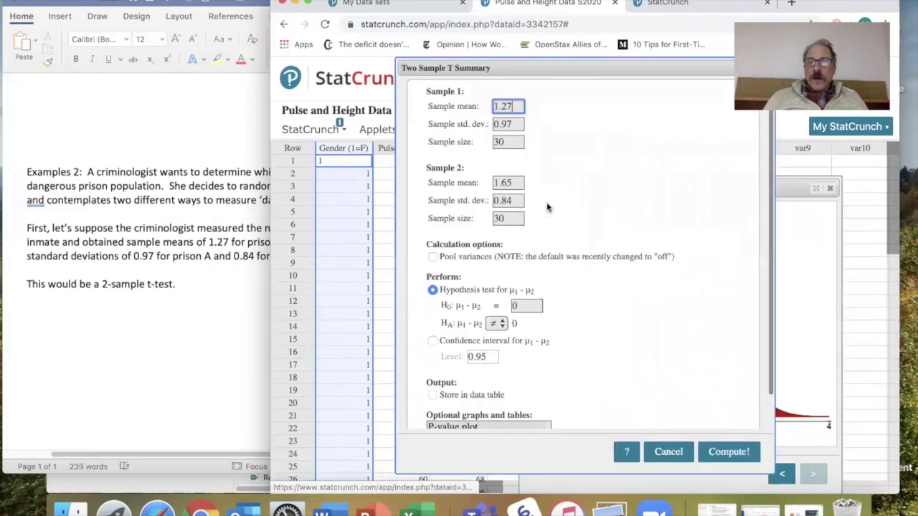
click(719, 451)
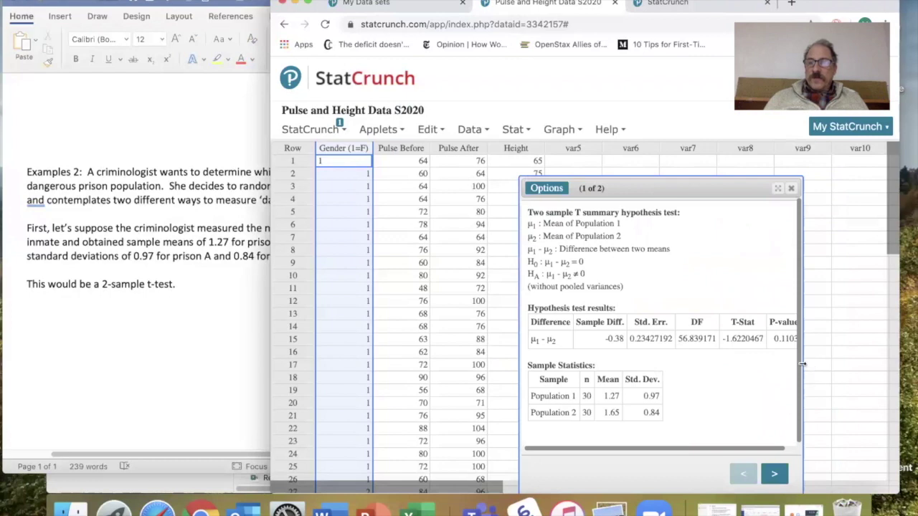
drag(829, 363, 832, 363)
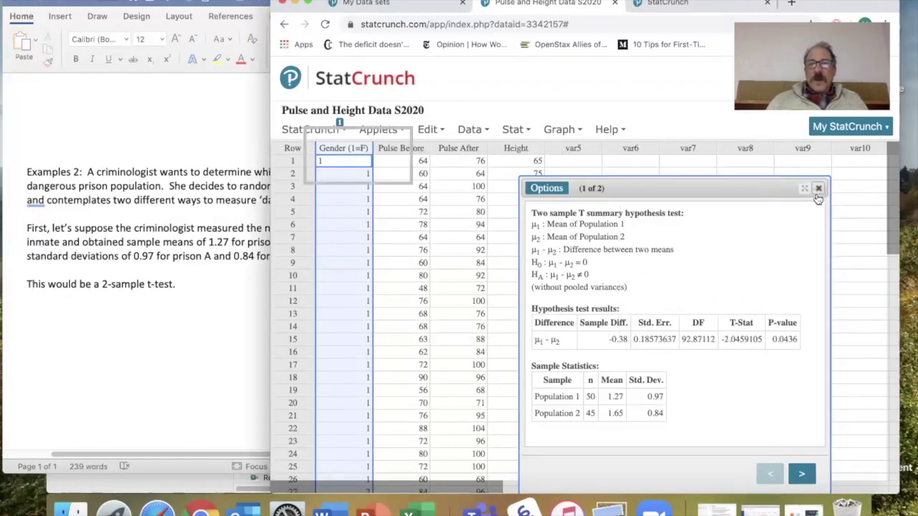
click(819, 188)
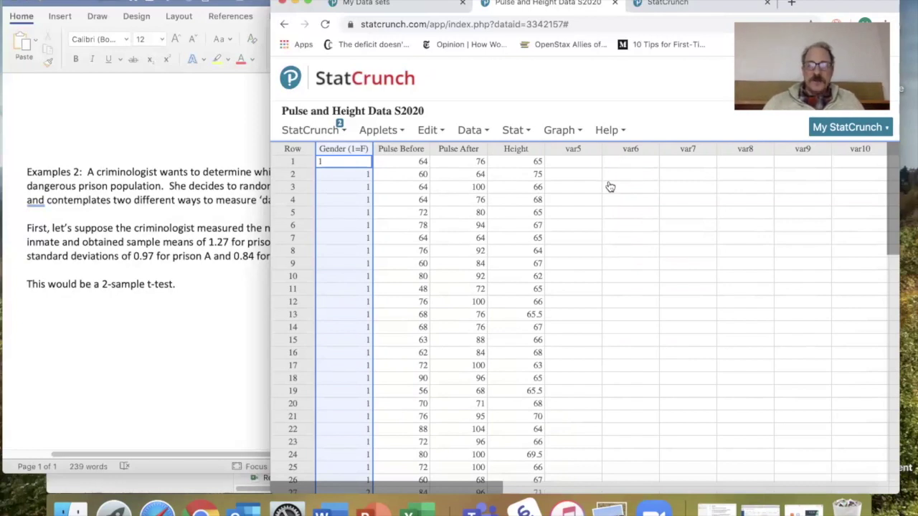
click(529, 131)
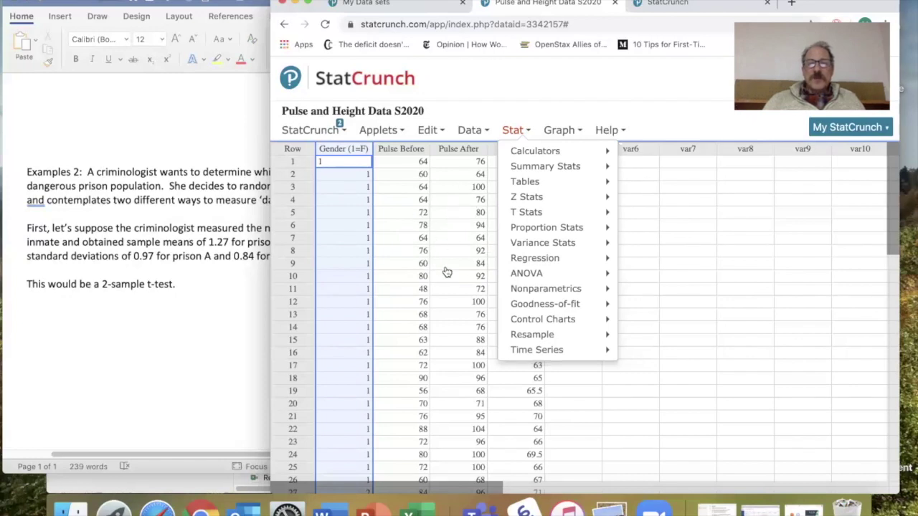
mouse_move(591, 277)
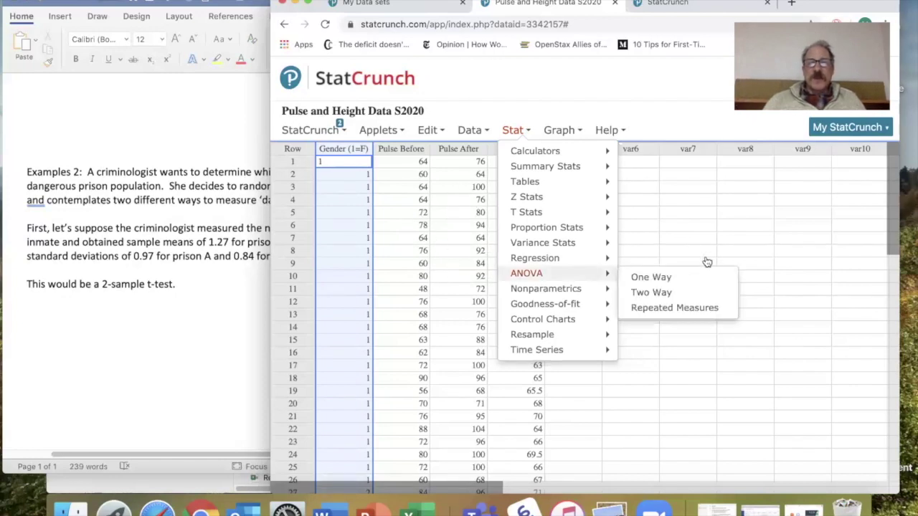
click(680, 211)
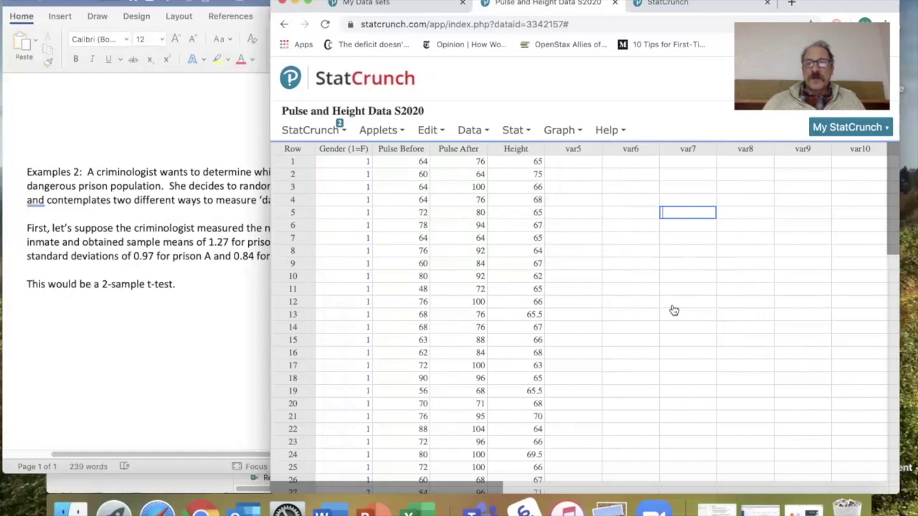
Open the Paired T test and move its dialog clear of the Pulse Before and Pulse After columns.
click(528, 132)
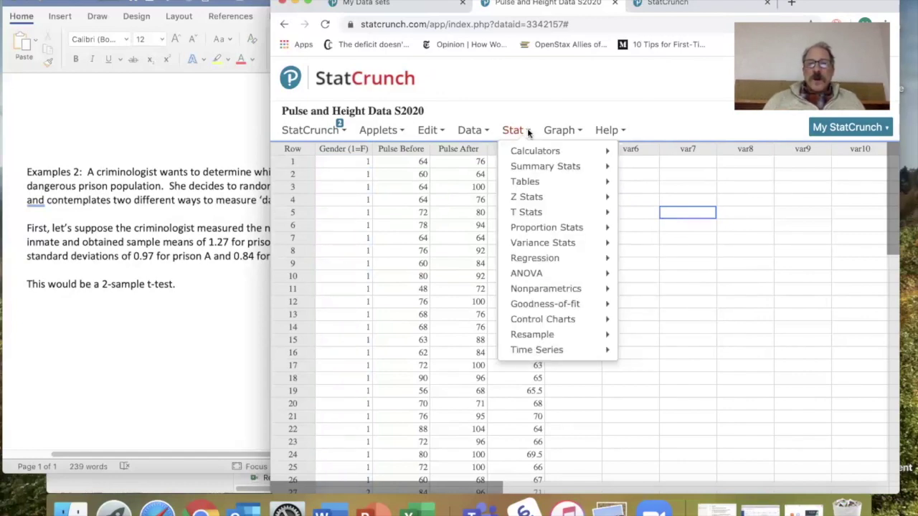
mouse_move(535, 215)
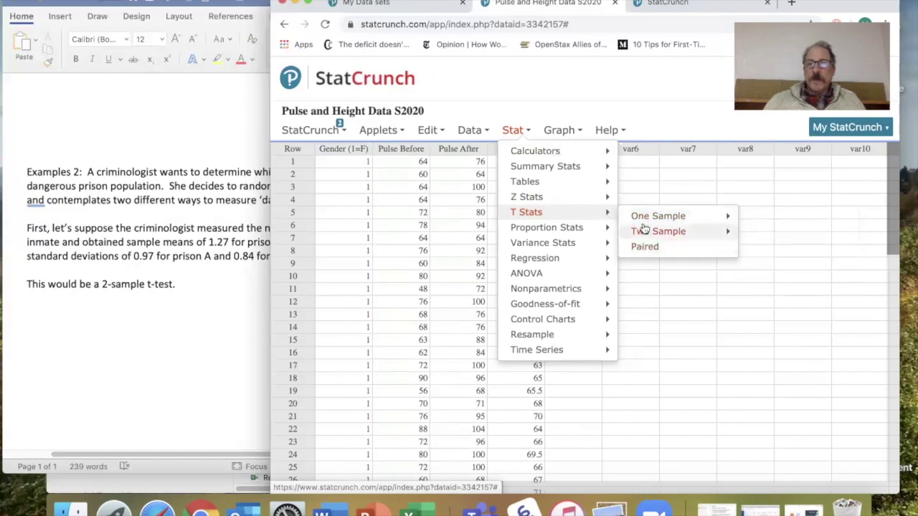
mouse_move(579, 202)
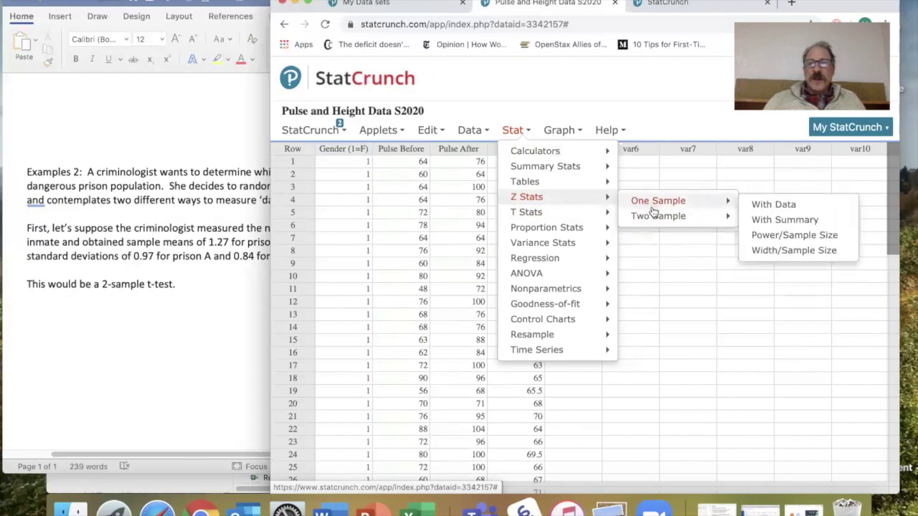
mouse_move(651, 203)
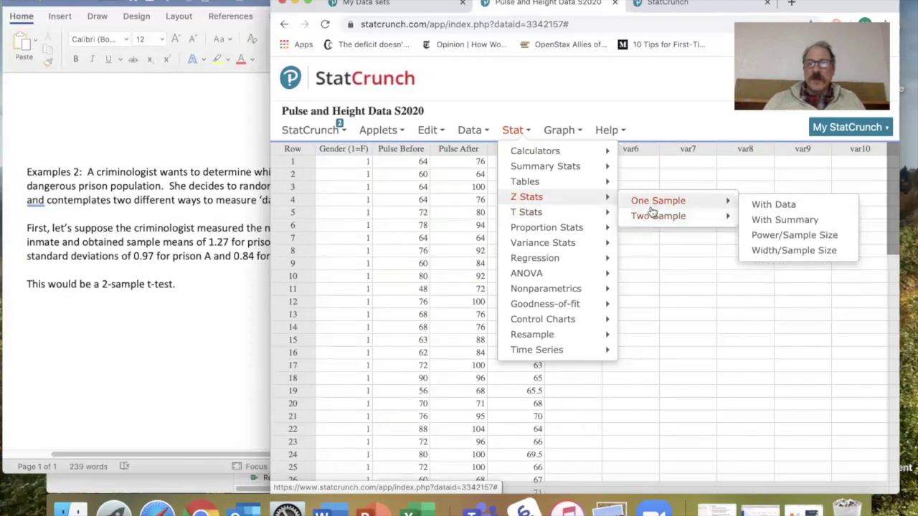
mouse_move(653, 221)
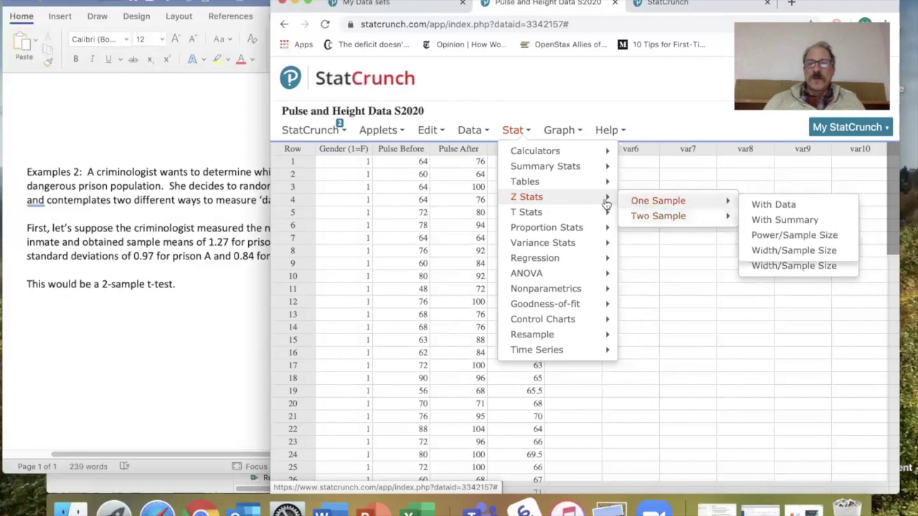
mouse_move(575, 219)
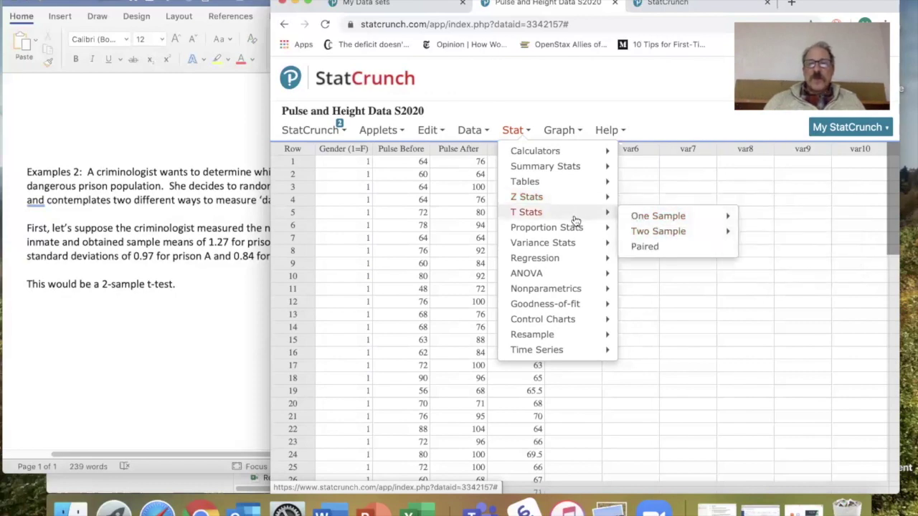
click(648, 248)
drag(590, 79, 677, 73)
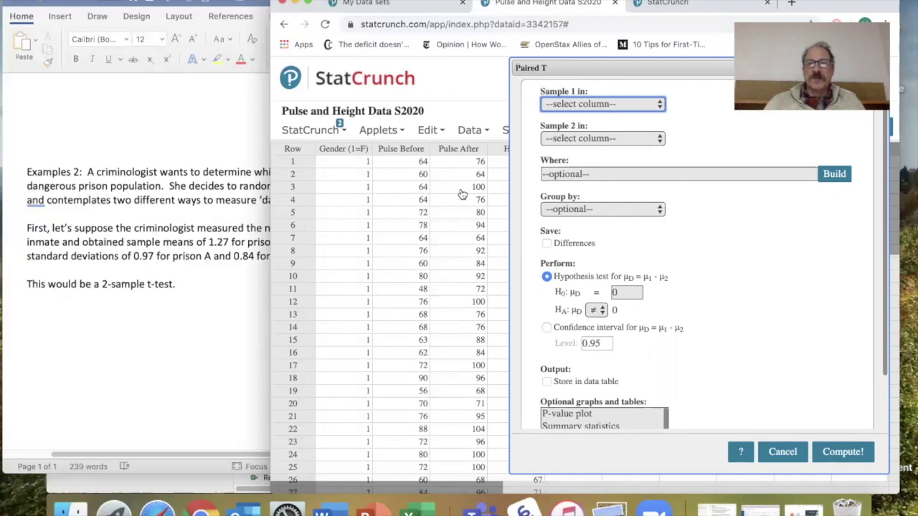
Assign Pulse Before as sample 1 and Pulse After as sample 2 in the paired T test.
click(661, 106)
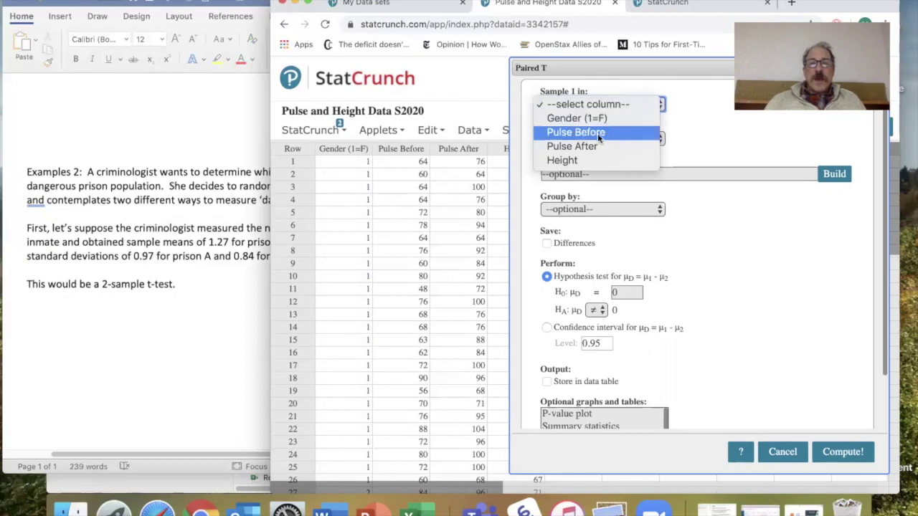
click(593, 133)
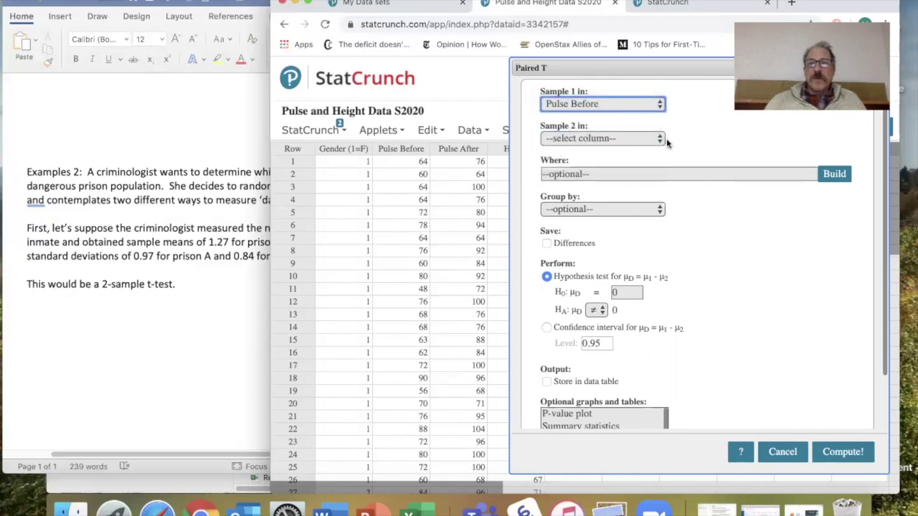
click(661, 140)
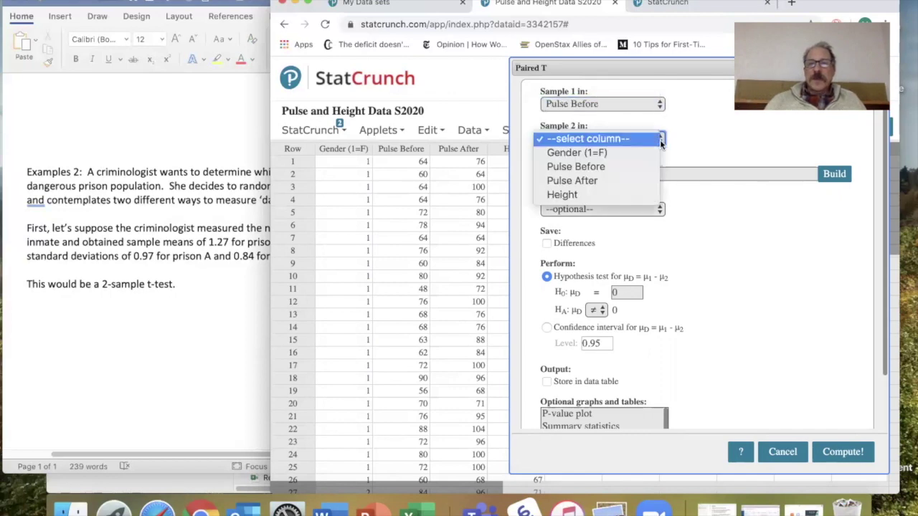
click(585, 179)
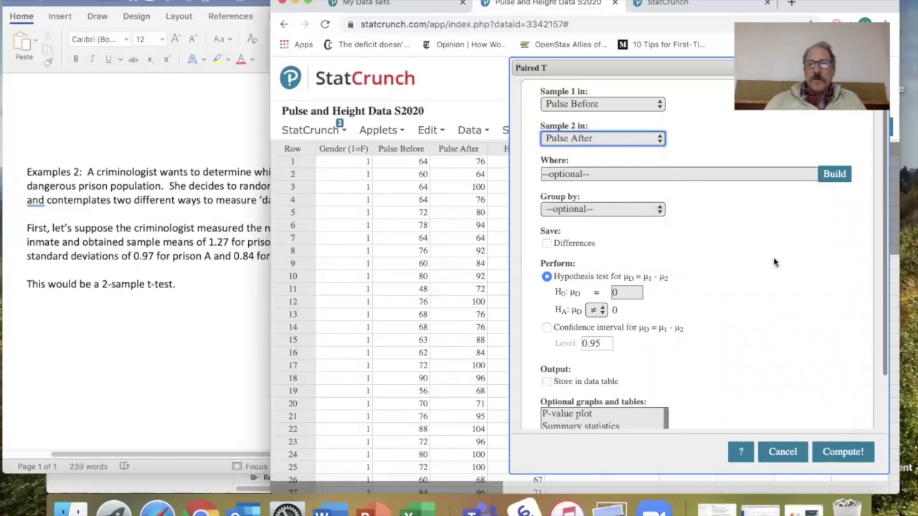
Set the paired test's alternative hypothesis to a mean difference less than 0 and review the sample order.
scroll(775, 263, down, 2)
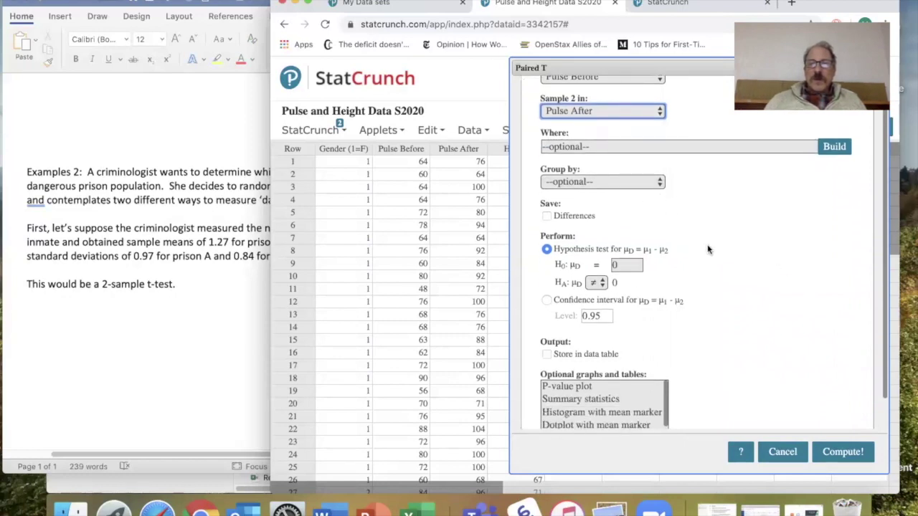
scroll(708, 250, down, 2)
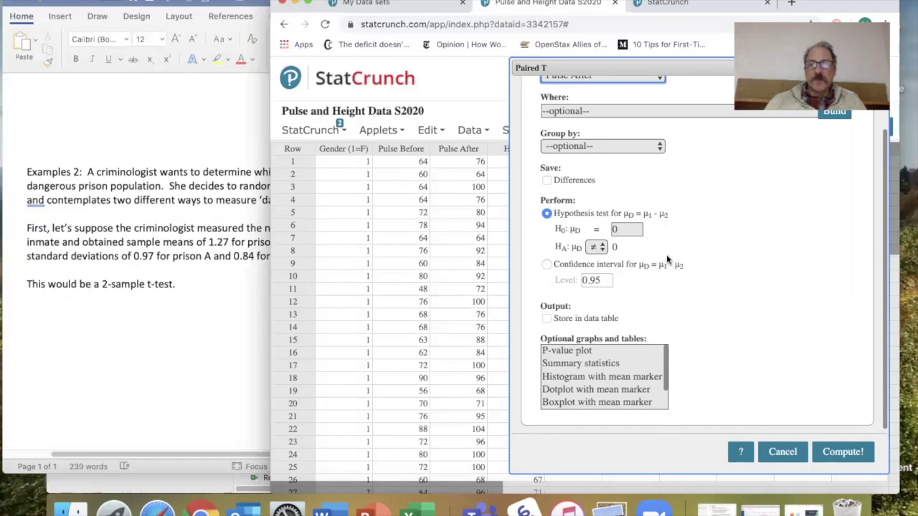
click(603, 248)
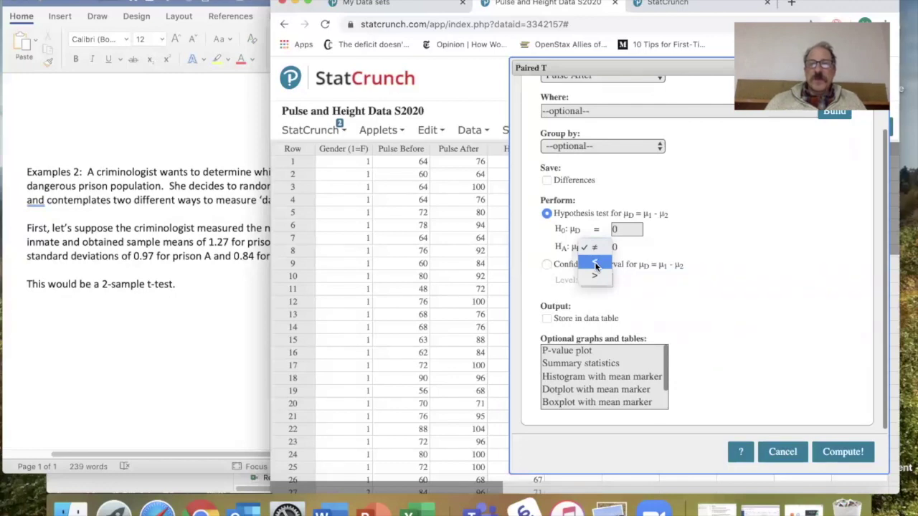
click(595, 262)
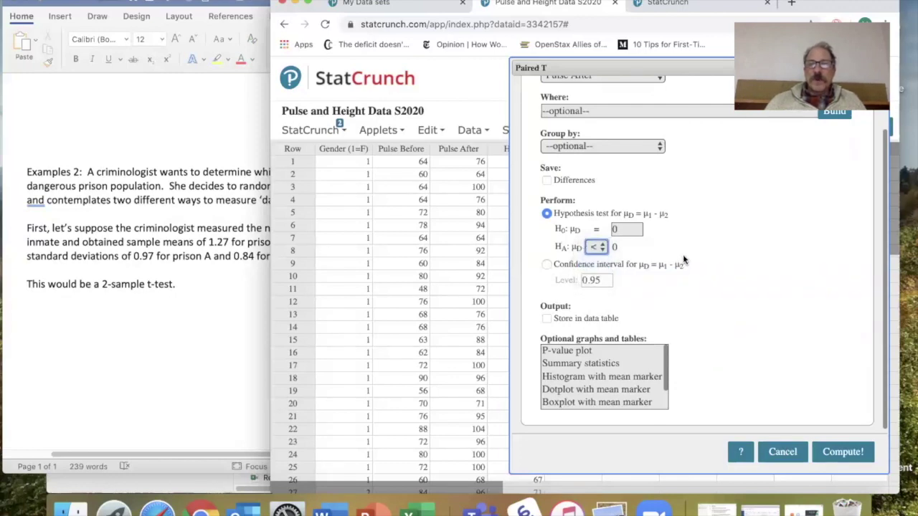
scroll(715, 215, up, 3)
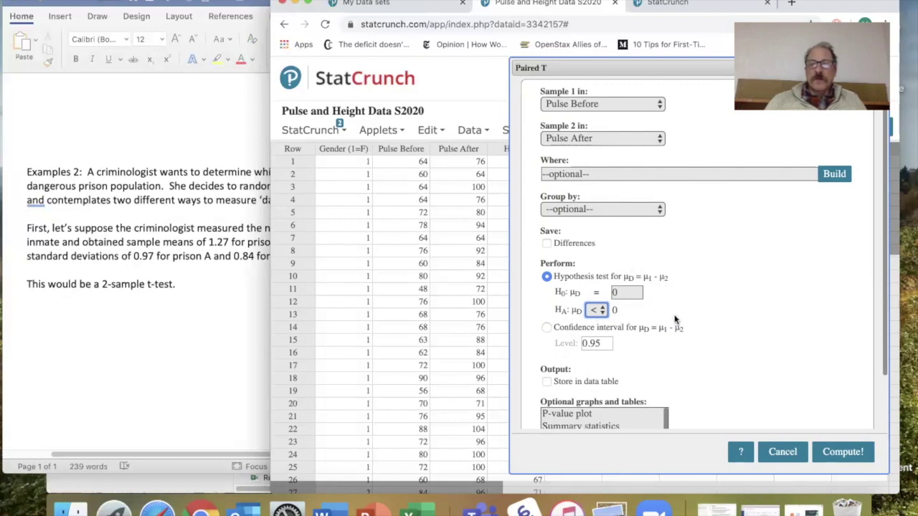
Add a boxplot with mean marker, compute the paired T test, and widen the results window to show the P-value column.
scroll(683, 319, down, 2)
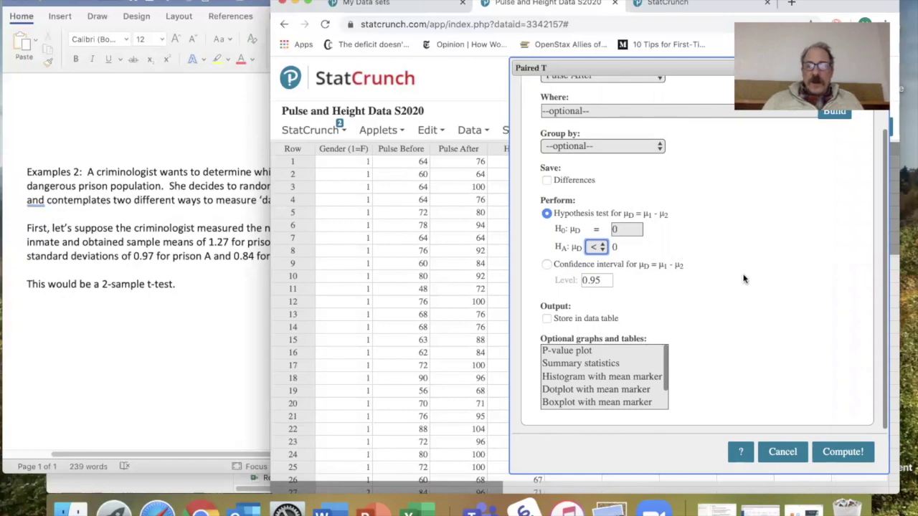
click(599, 403)
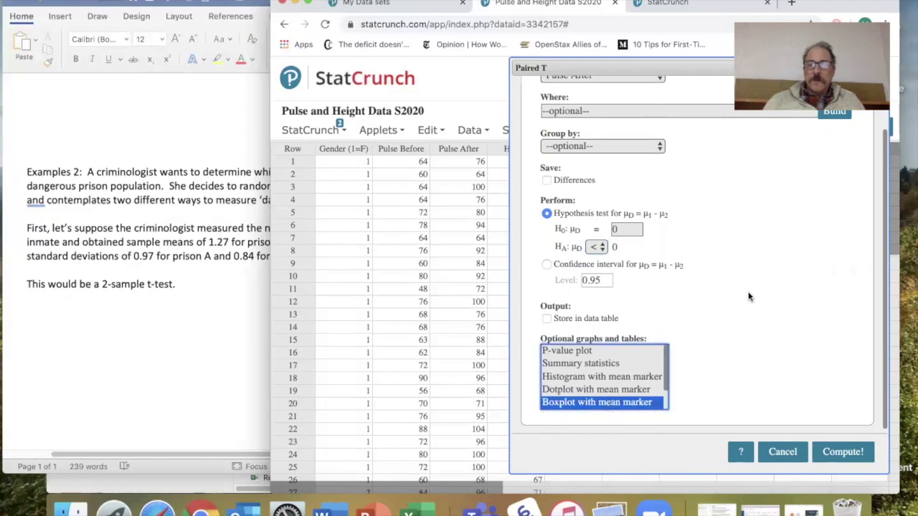
click(845, 460)
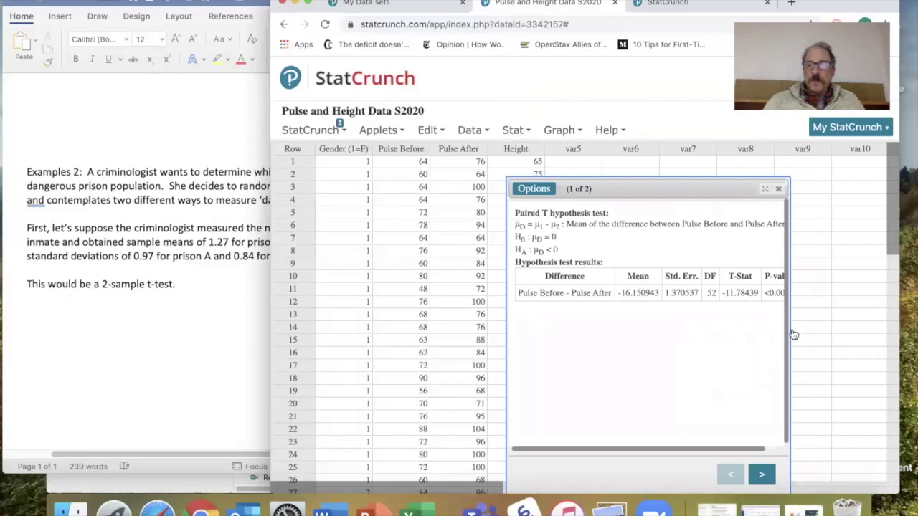
drag(795, 335, 833, 332)
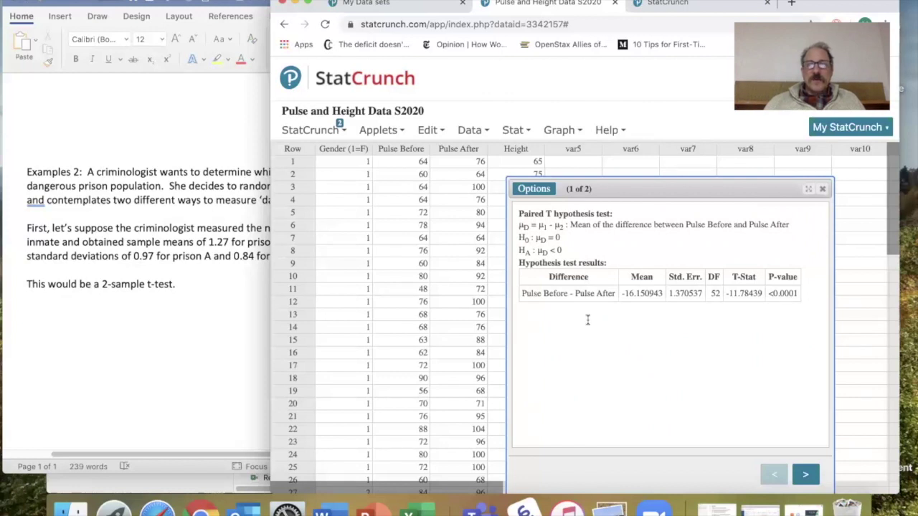
Delete the paired T test results.
click(536, 188)
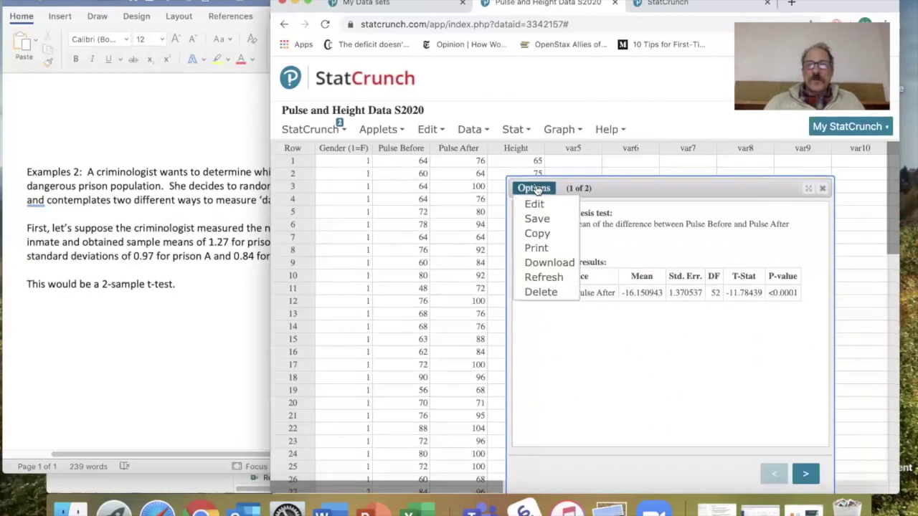
click(540, 292)
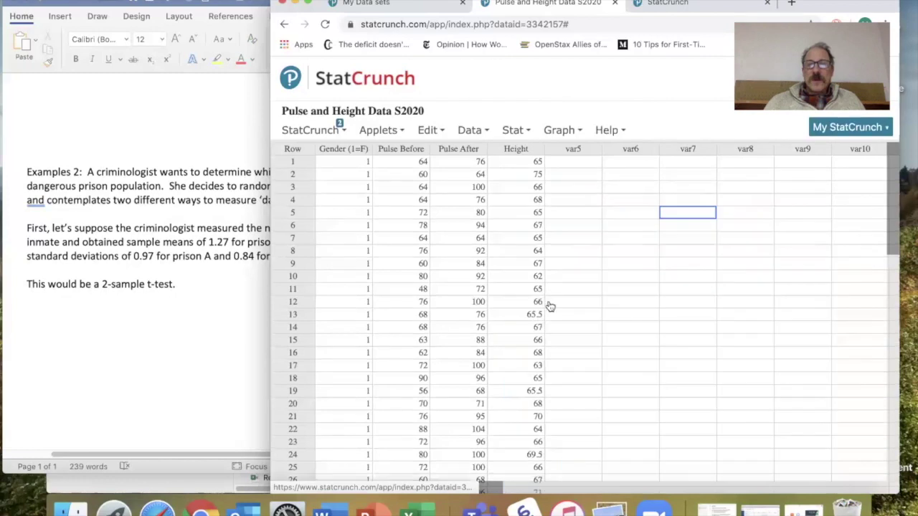